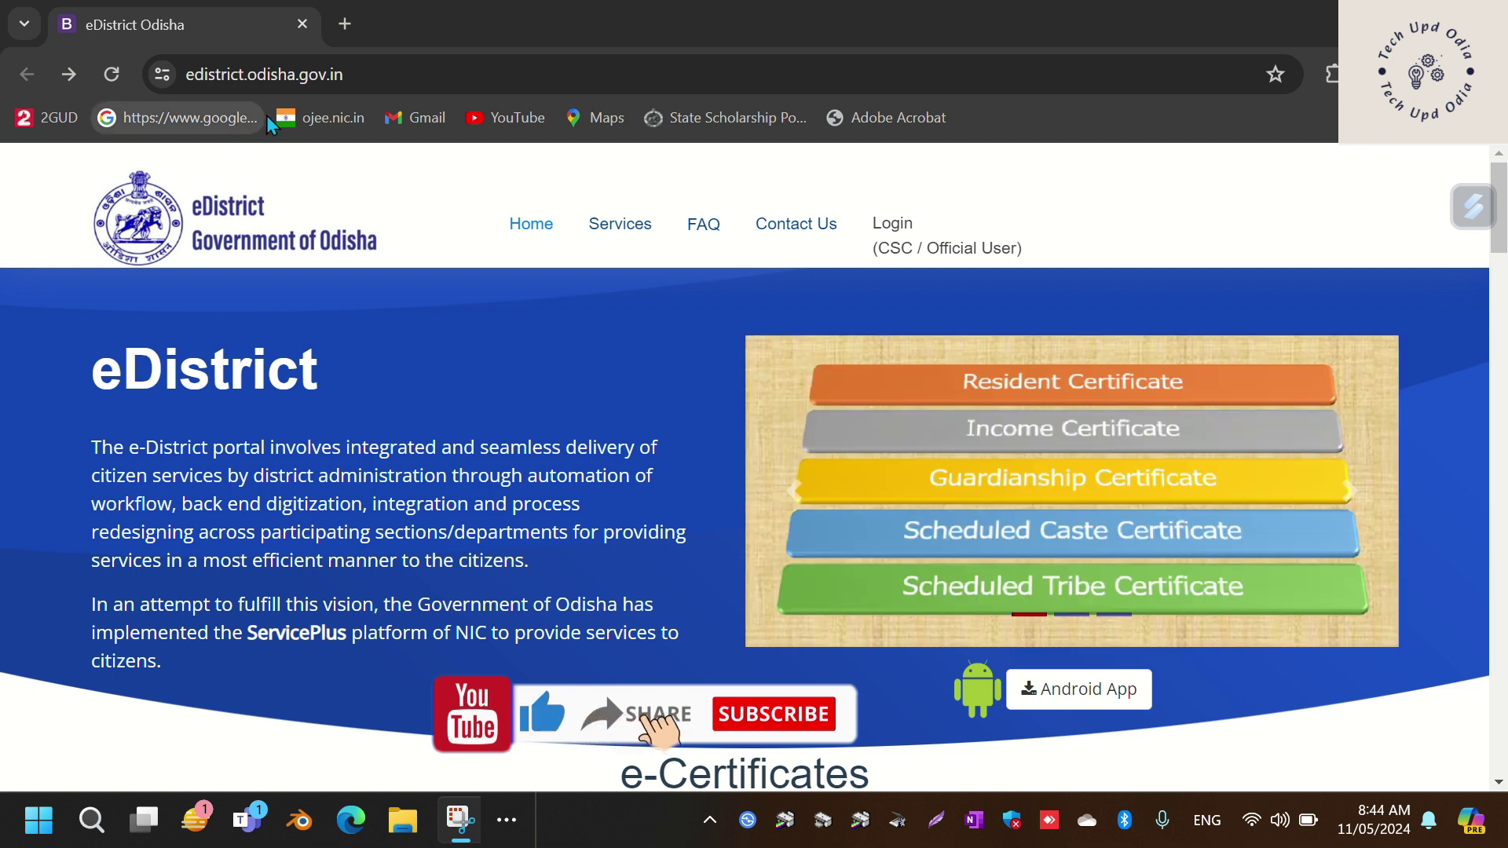
# - Go from the eDistrict Odisha home page to the Login (CSC / Official User) page
pyautogui.moveTo(182, 74); pyautogui.dragTo(356, 97)
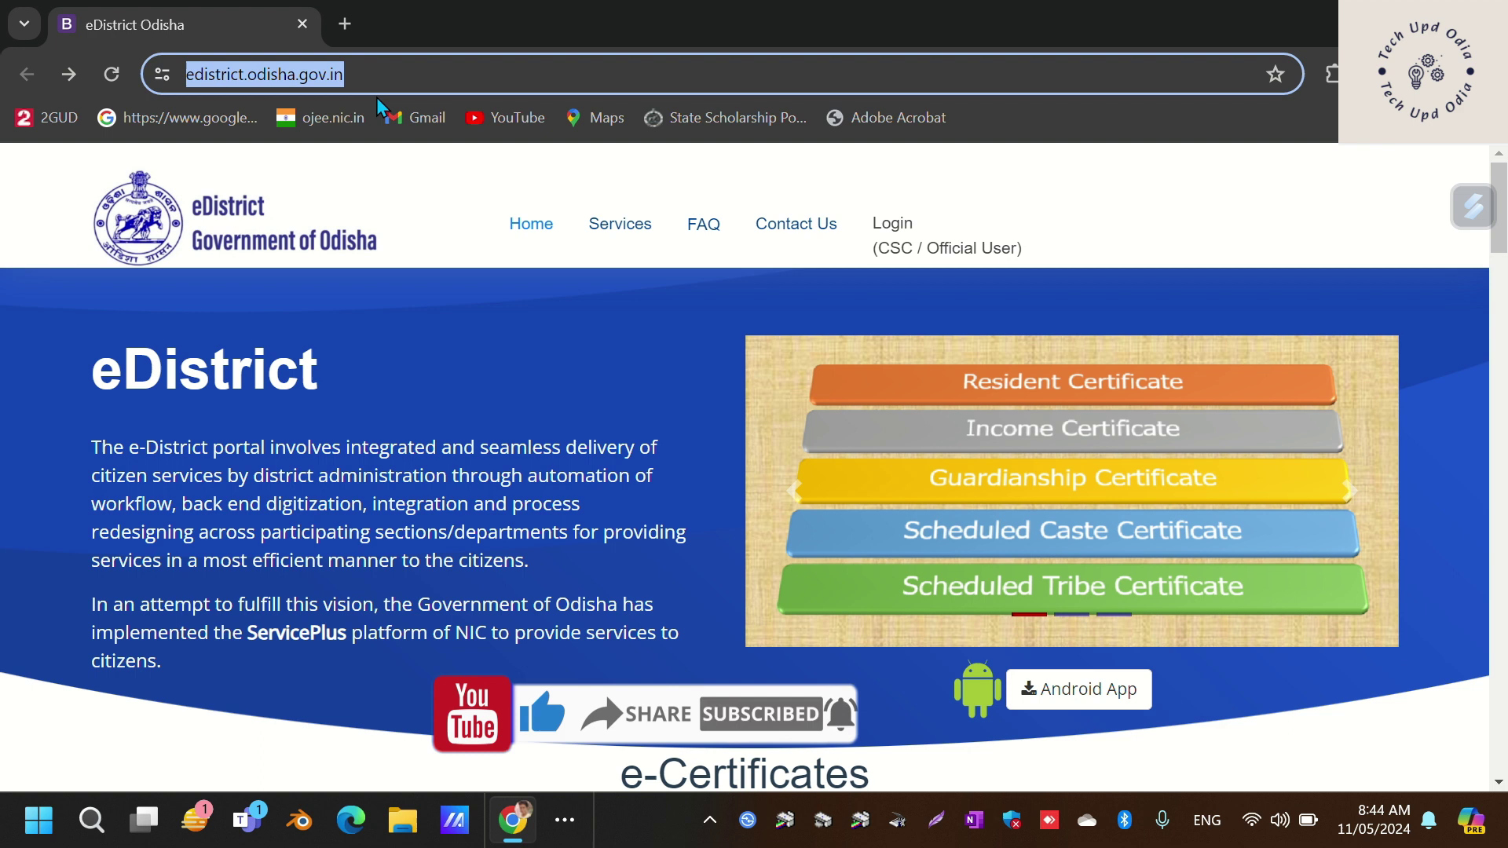
pyautogui.click(729, 149)
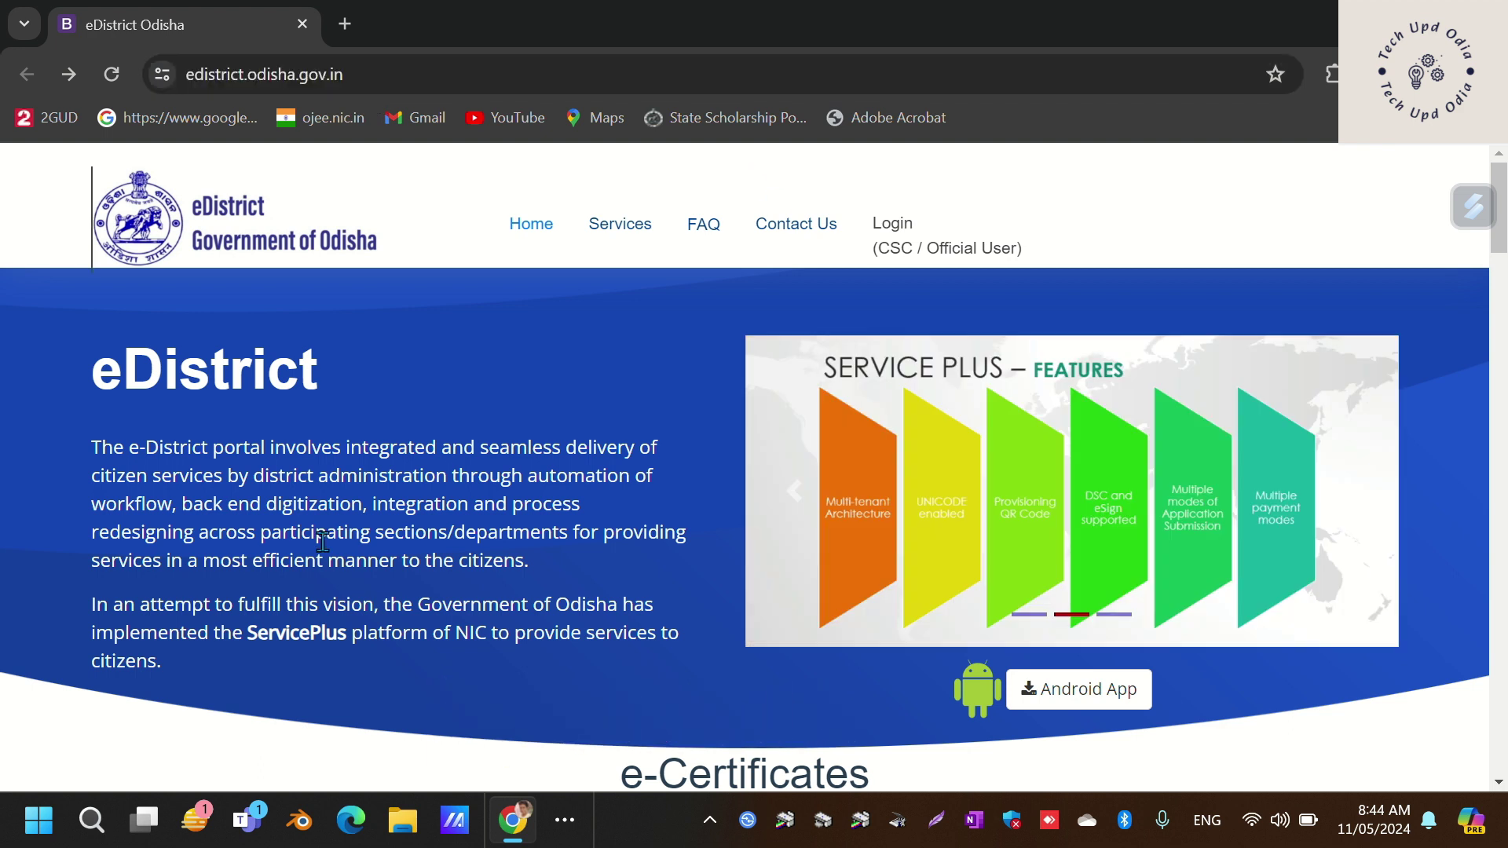
pyautogui.scroll(-9, 322, 542)
pyautogui.scroll(9, 322, 542)
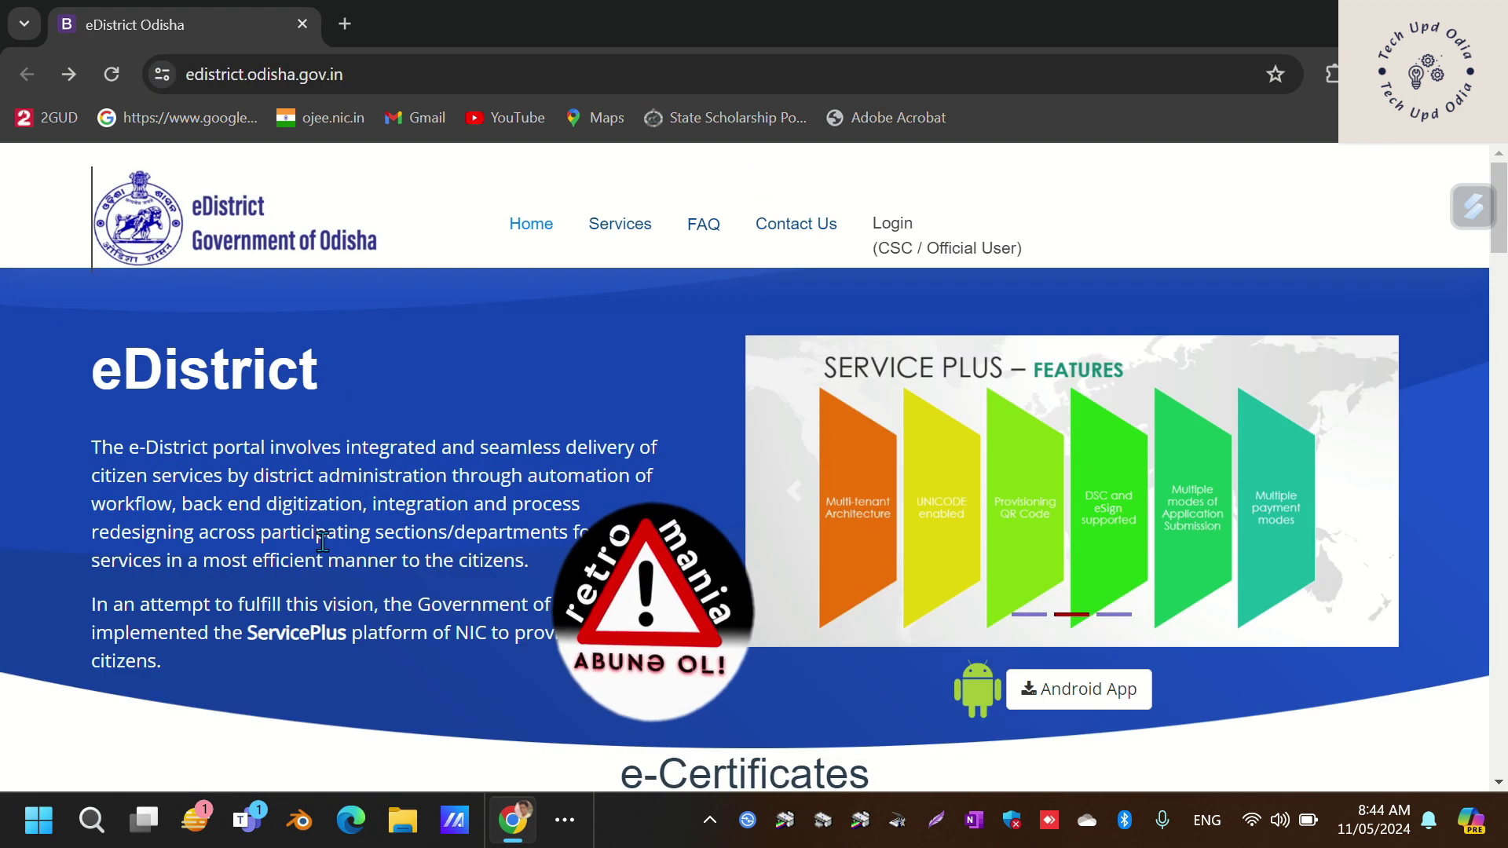
pyautogui.click(883, 231)
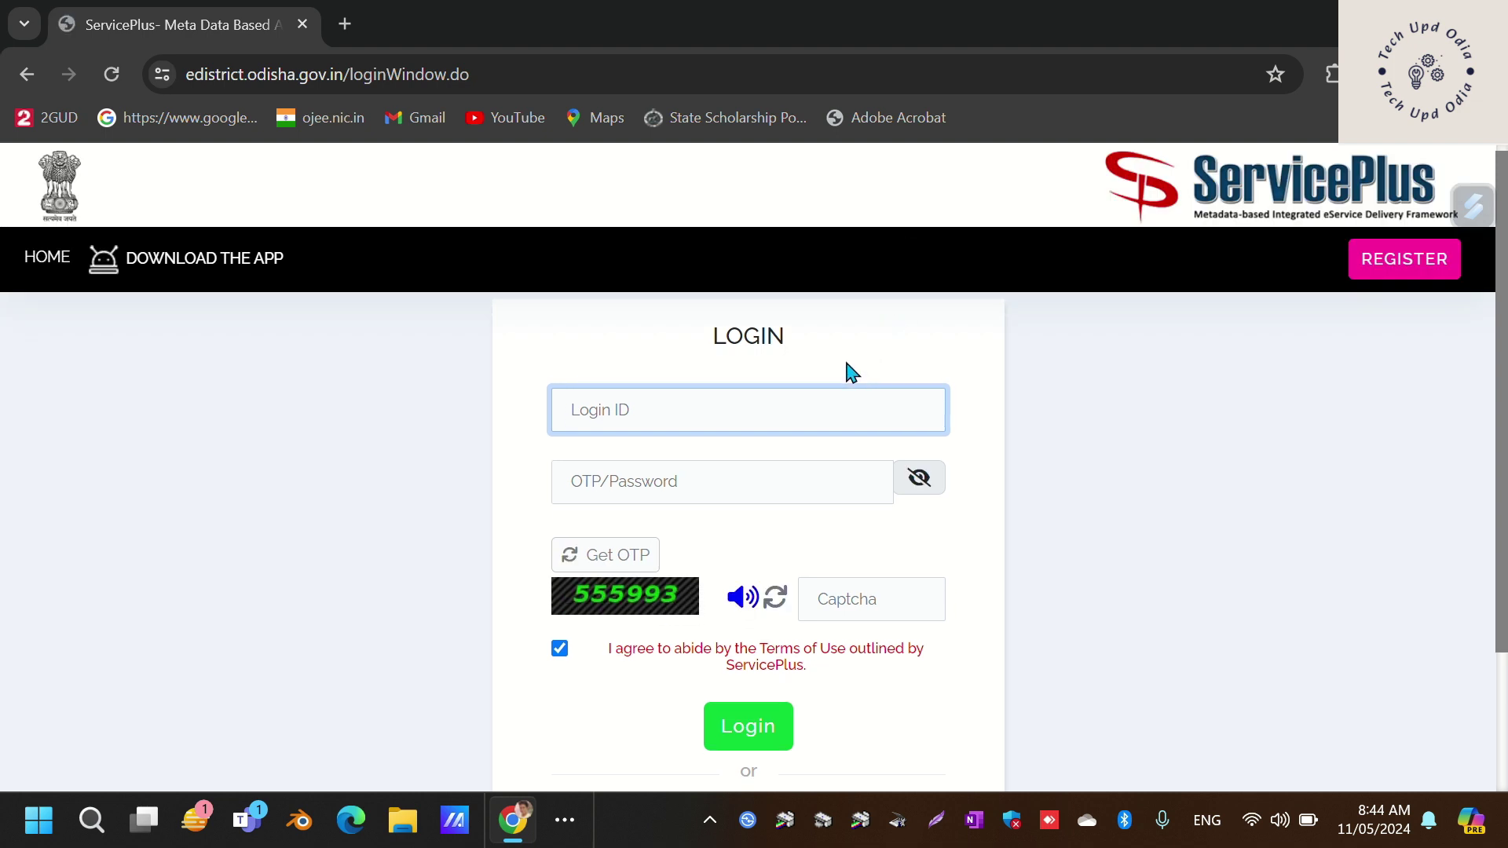
# - Sign in to ServicePlus with the account password and the displayed captcha code
pyautogui.scroll(-2, 849, 362)
pyautogui.scroll(2, 846, 359)
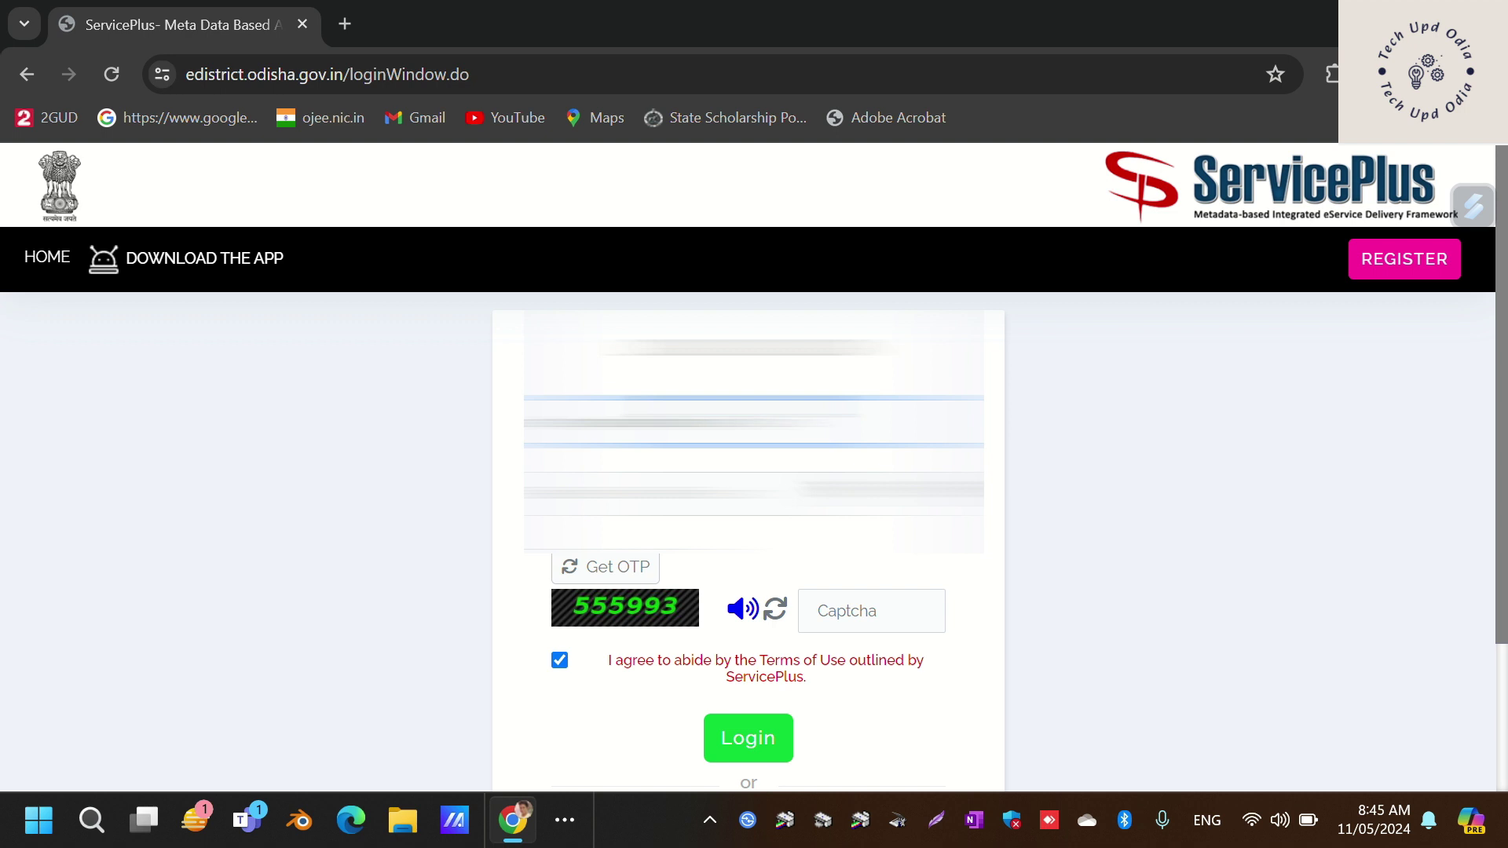
pyautogui.click(722, 492)
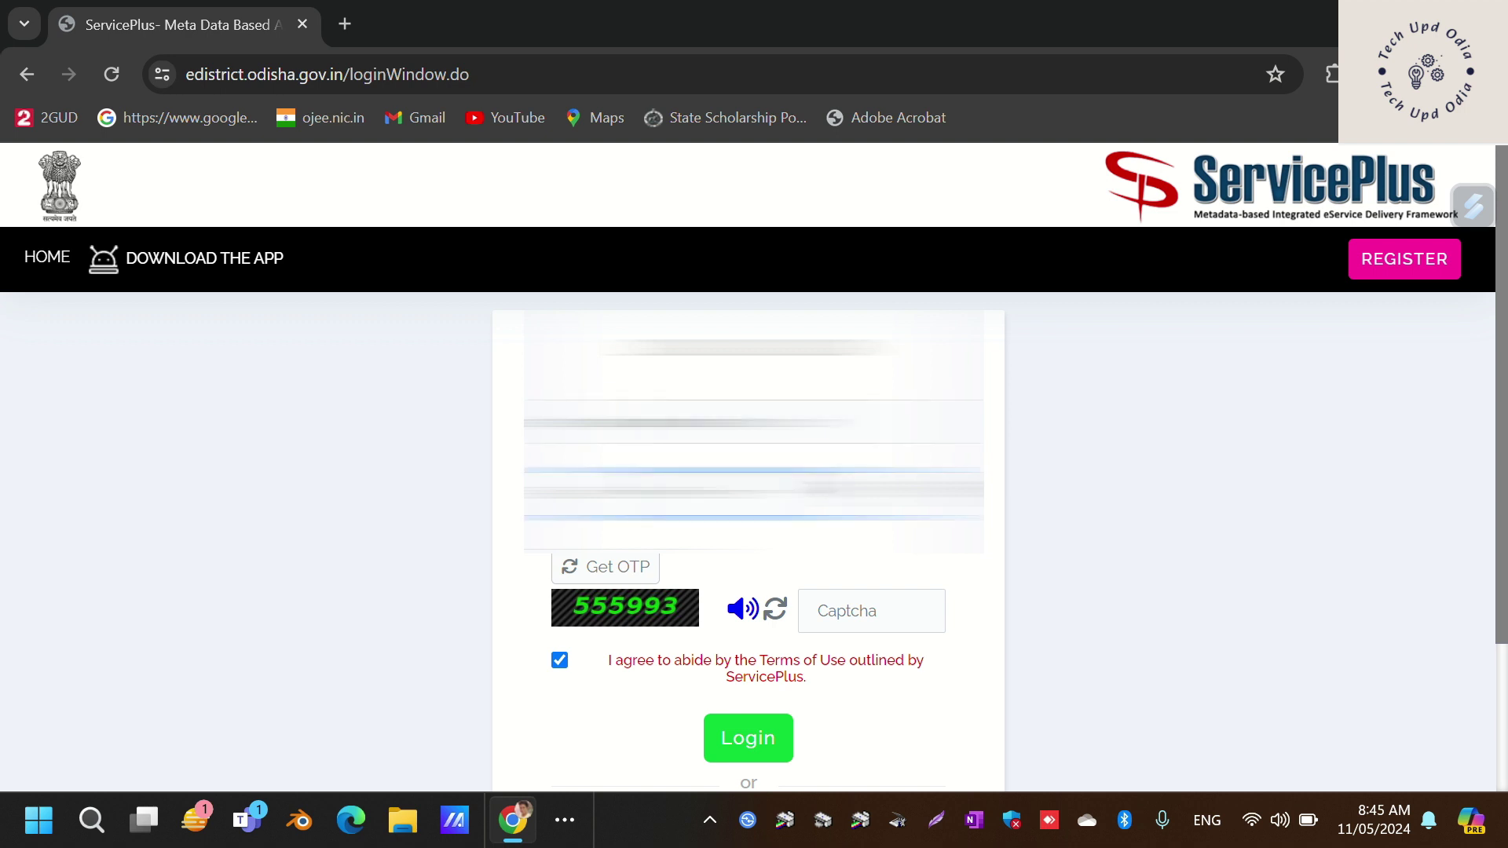
pyautogui.write('•')
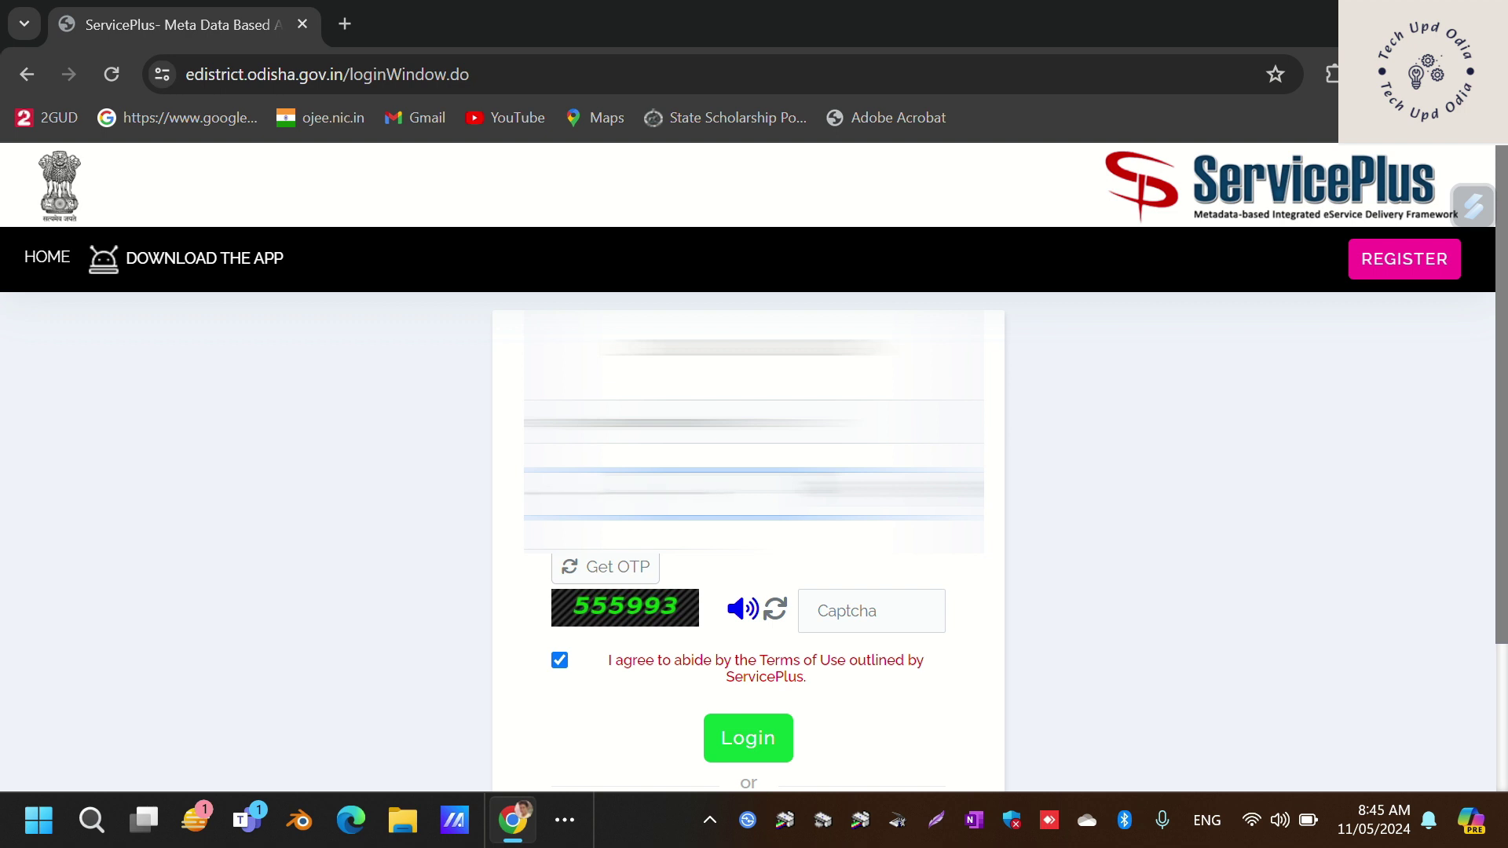
pyautogui.click(882, 611)
pyautogui.write('555')
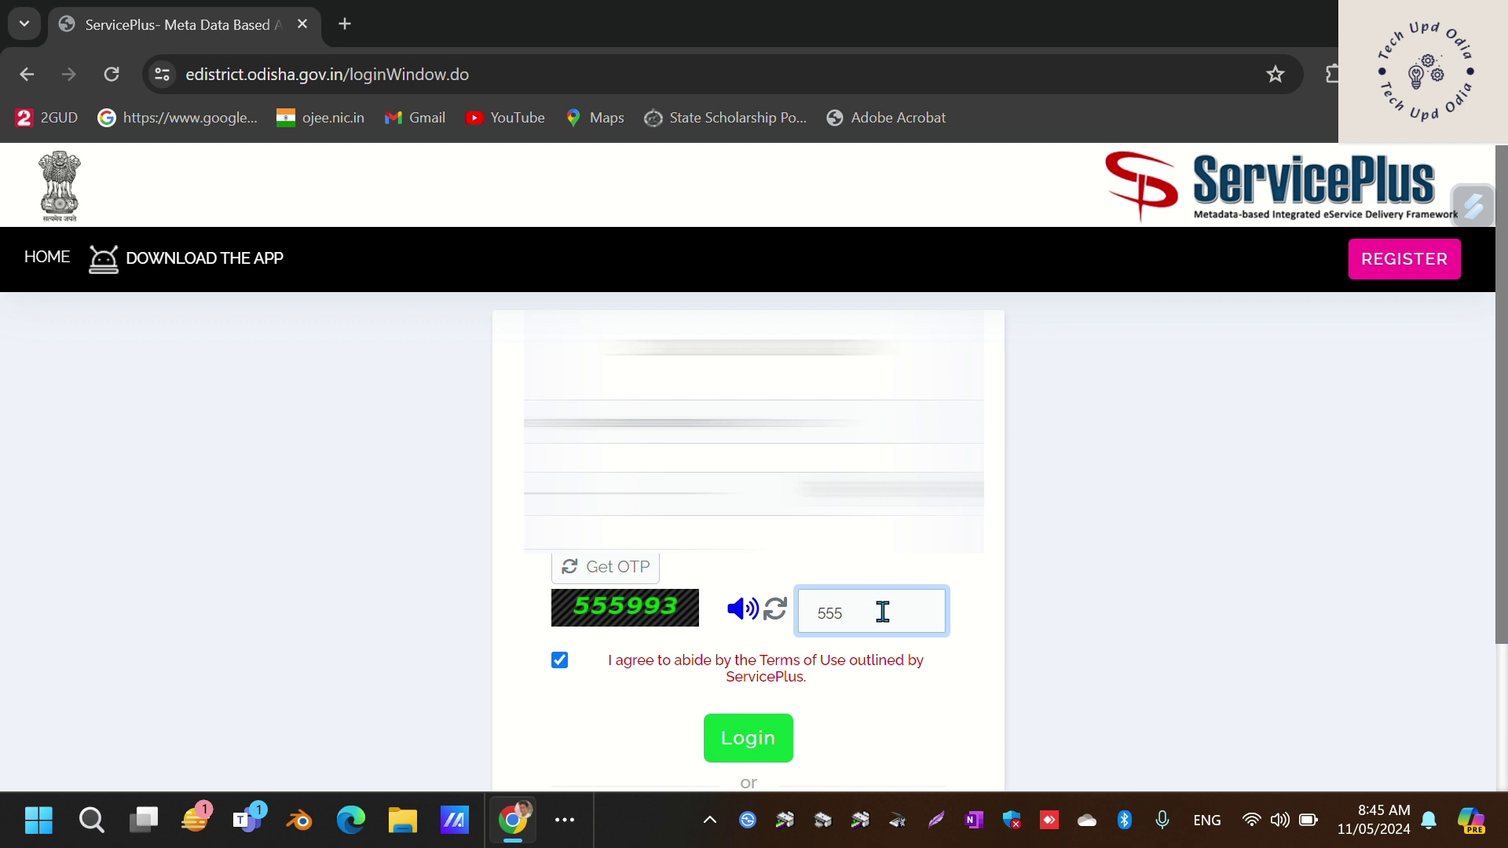
pyautogui.write('993')
pyautogui.click(739, 746)
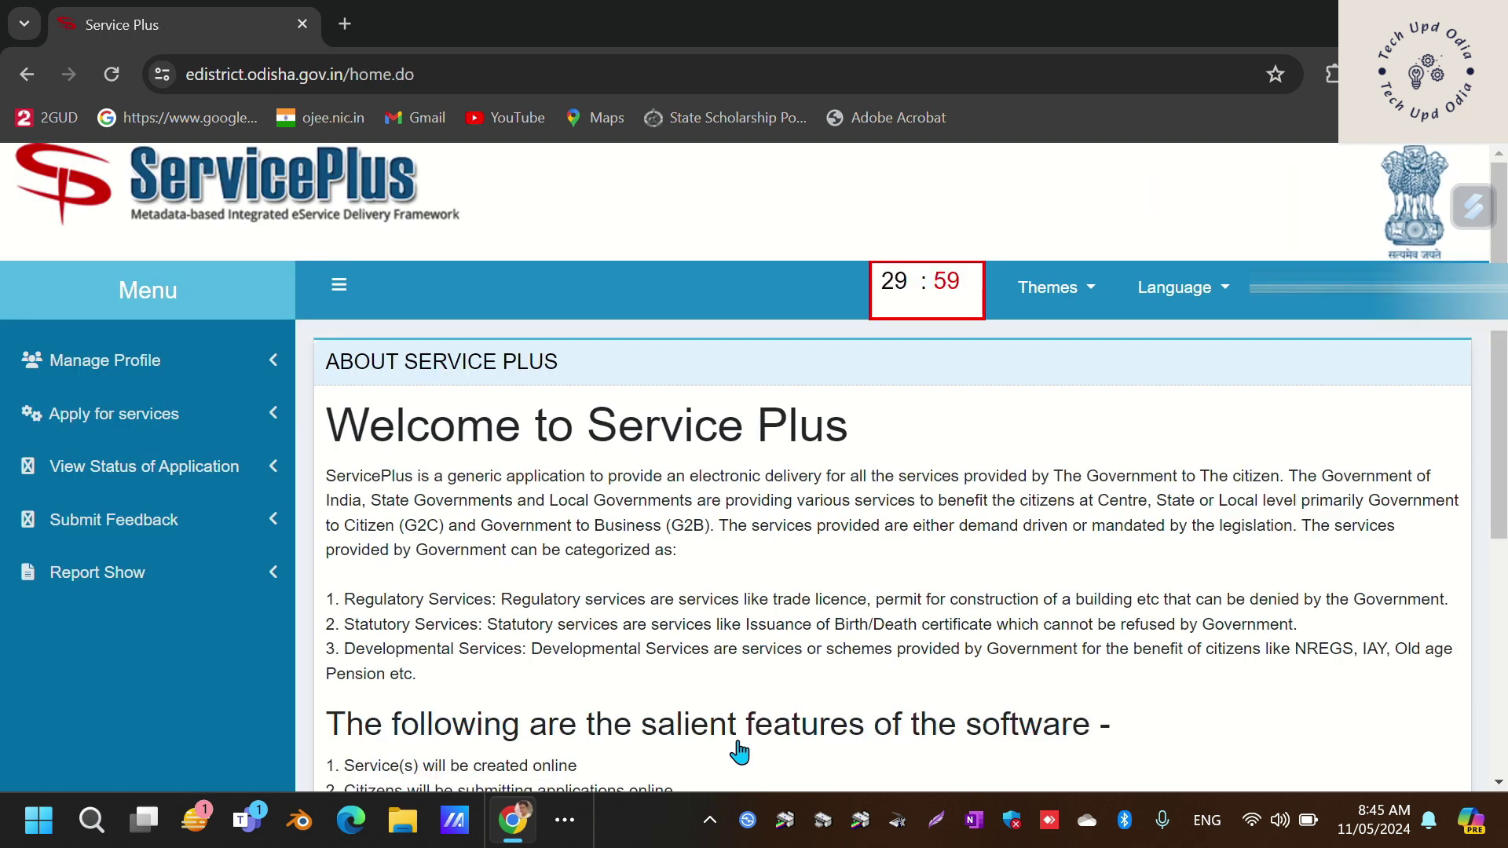
# - Search all available services for 'residen' and open Issuance of Resident Certificate
pyautogui.scroll(-1, 738, 751)
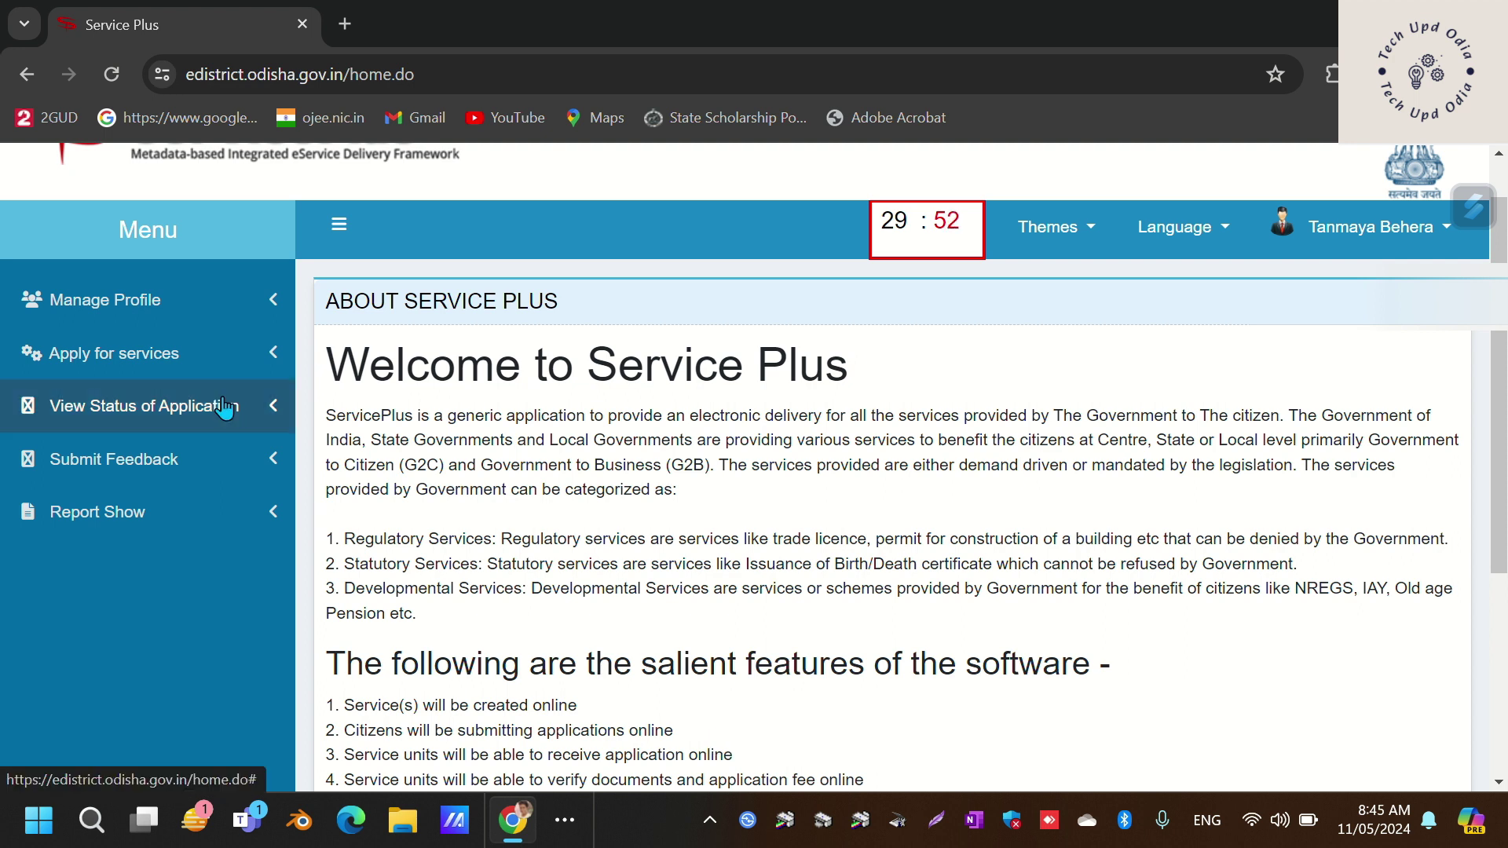
pyautogui.click(194, 343)
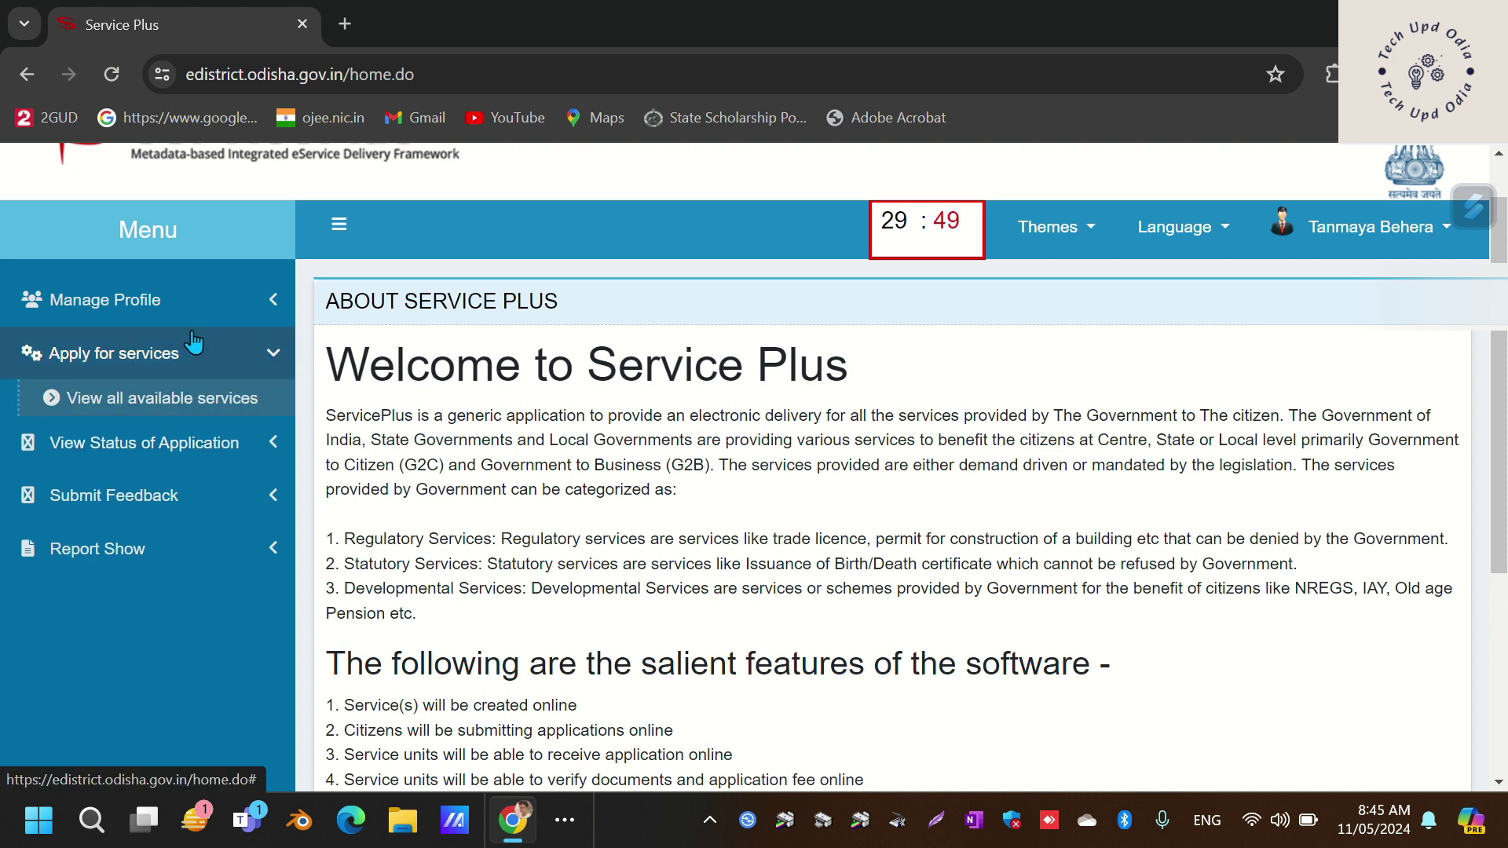
pyautogui.click(161, 399)
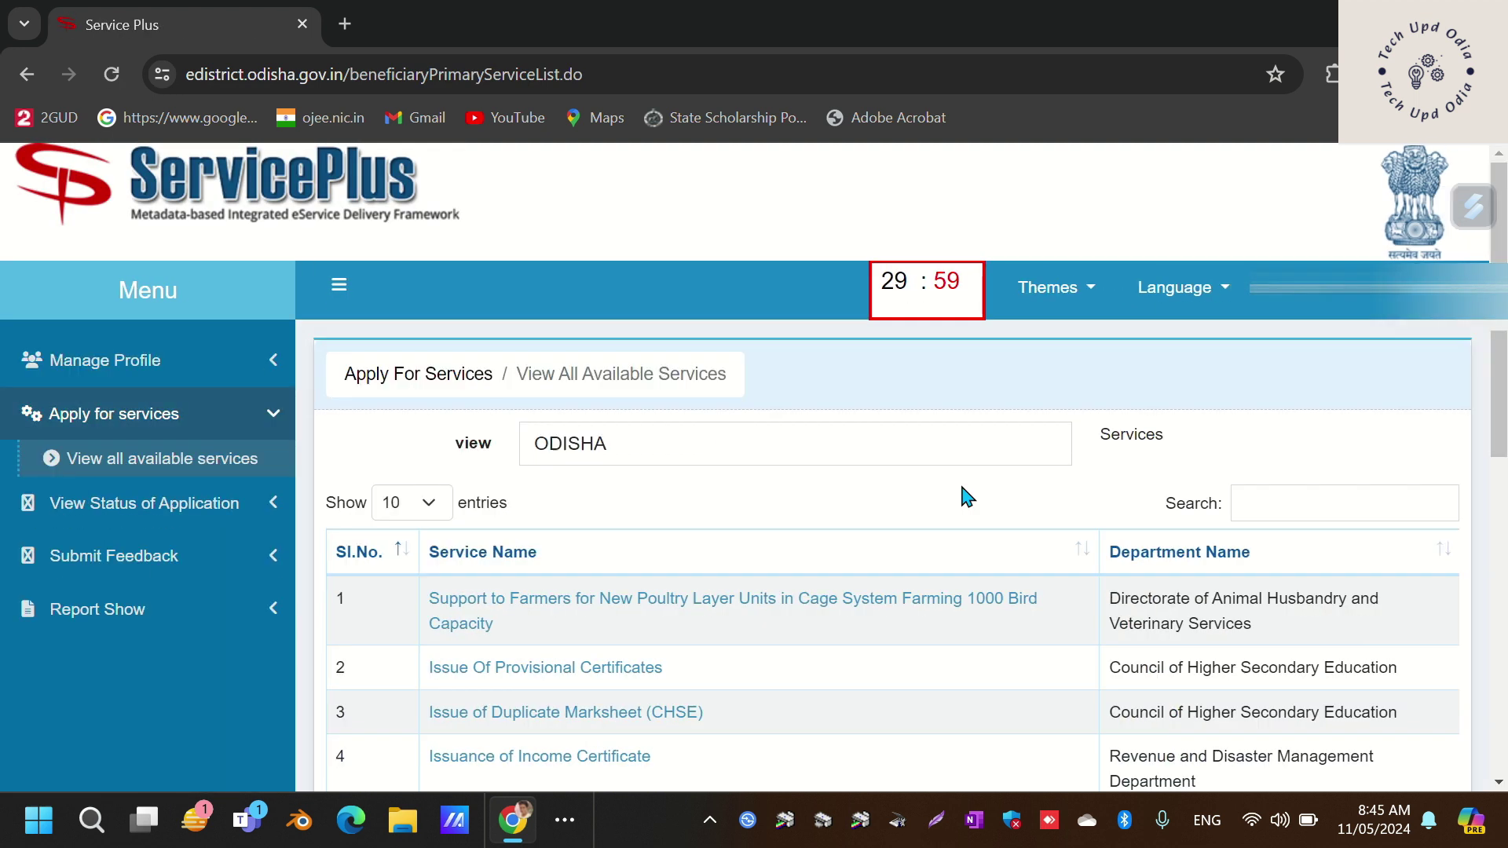
pyautogui.click(1307, 518)
pyautogui.write('residen')
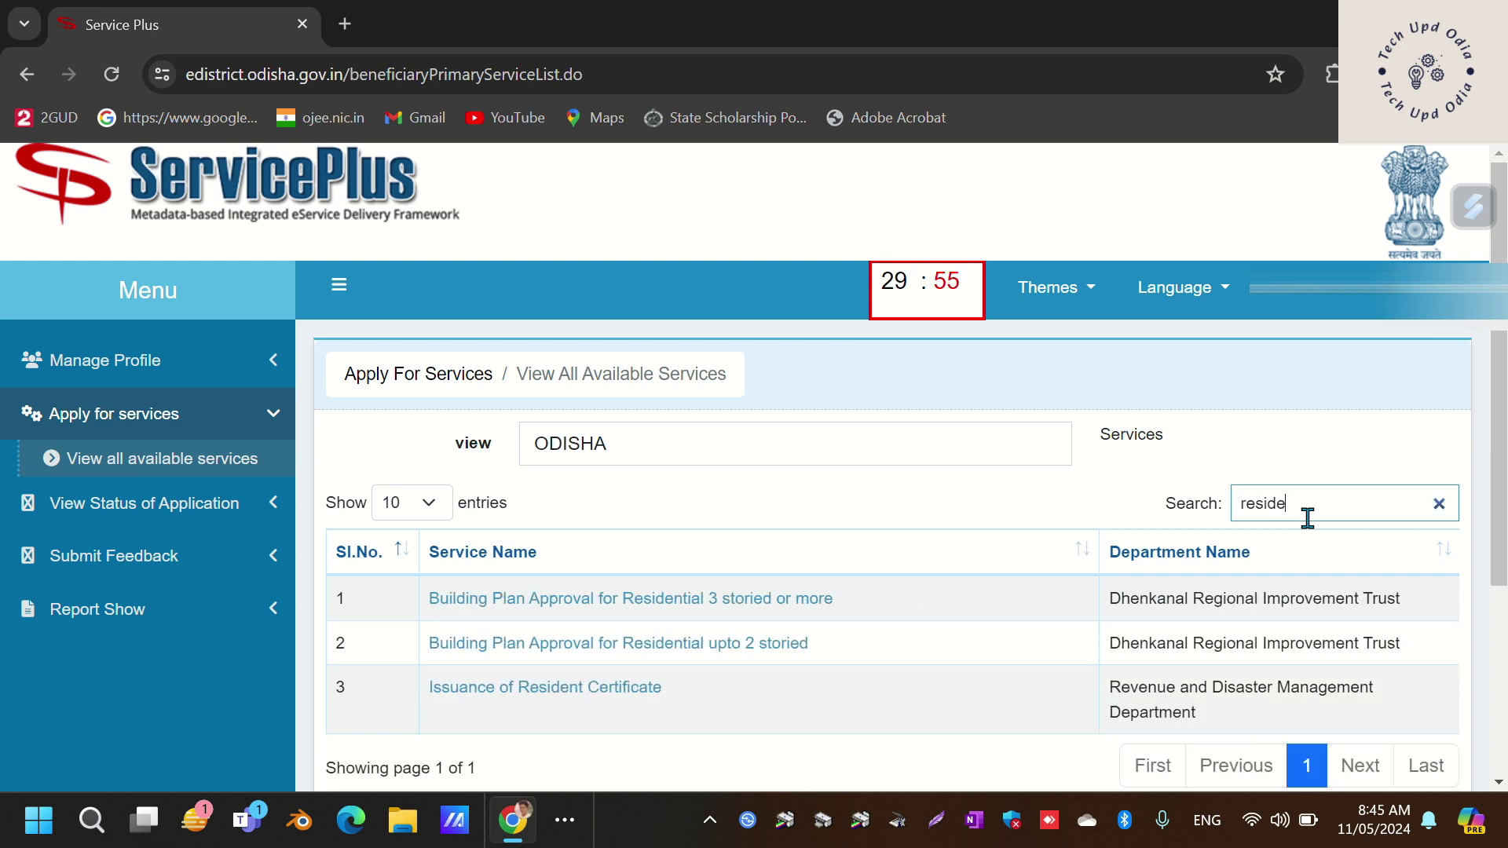
pyautogui.click(543, 689)
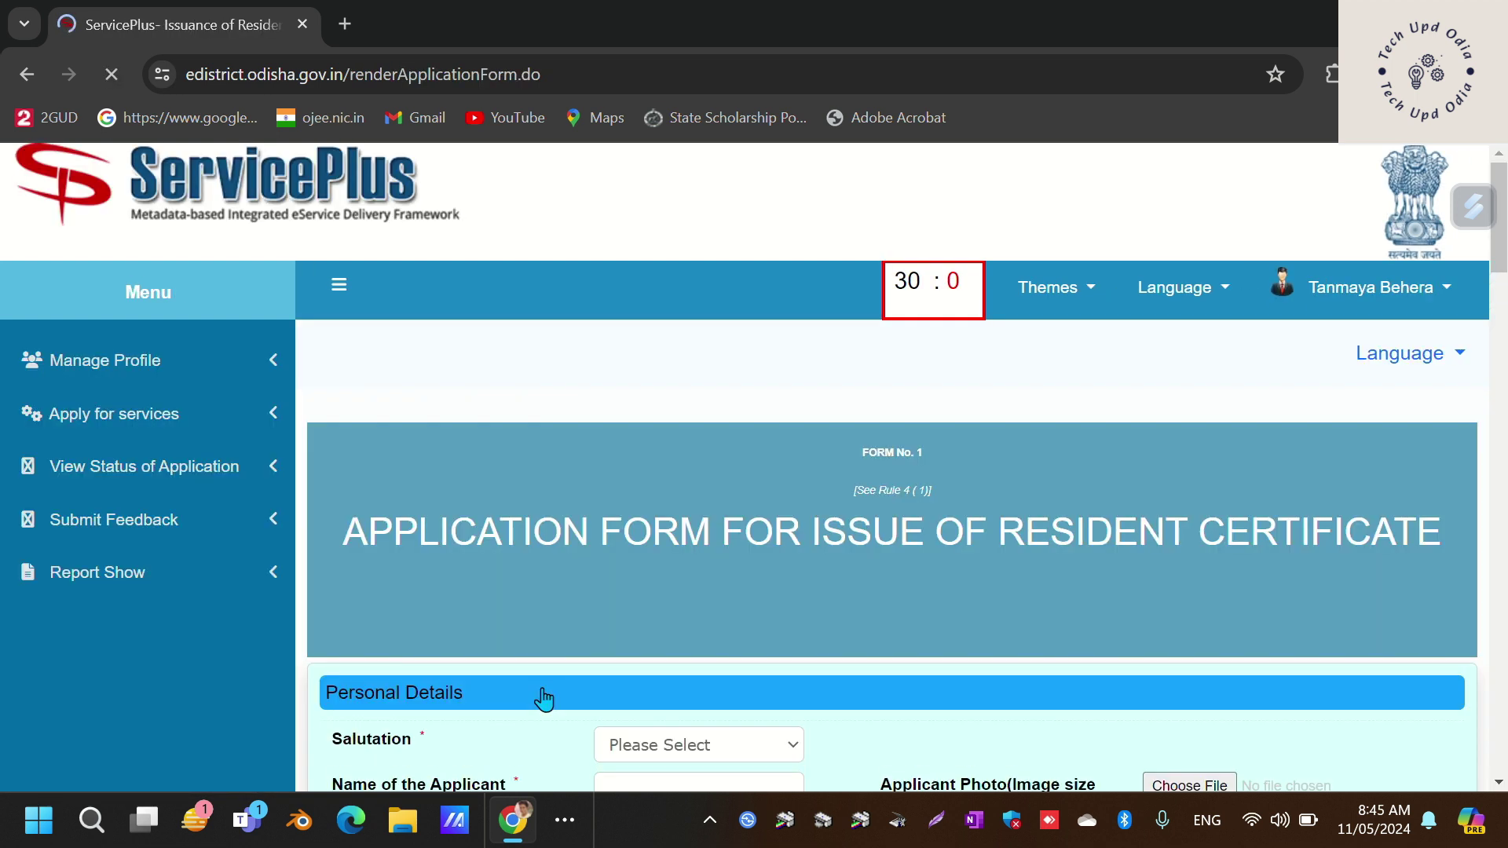
# - Scroll through the Resident Certificate application form to review its title and fields
pyautogui.scroll(-3, 543, 699)
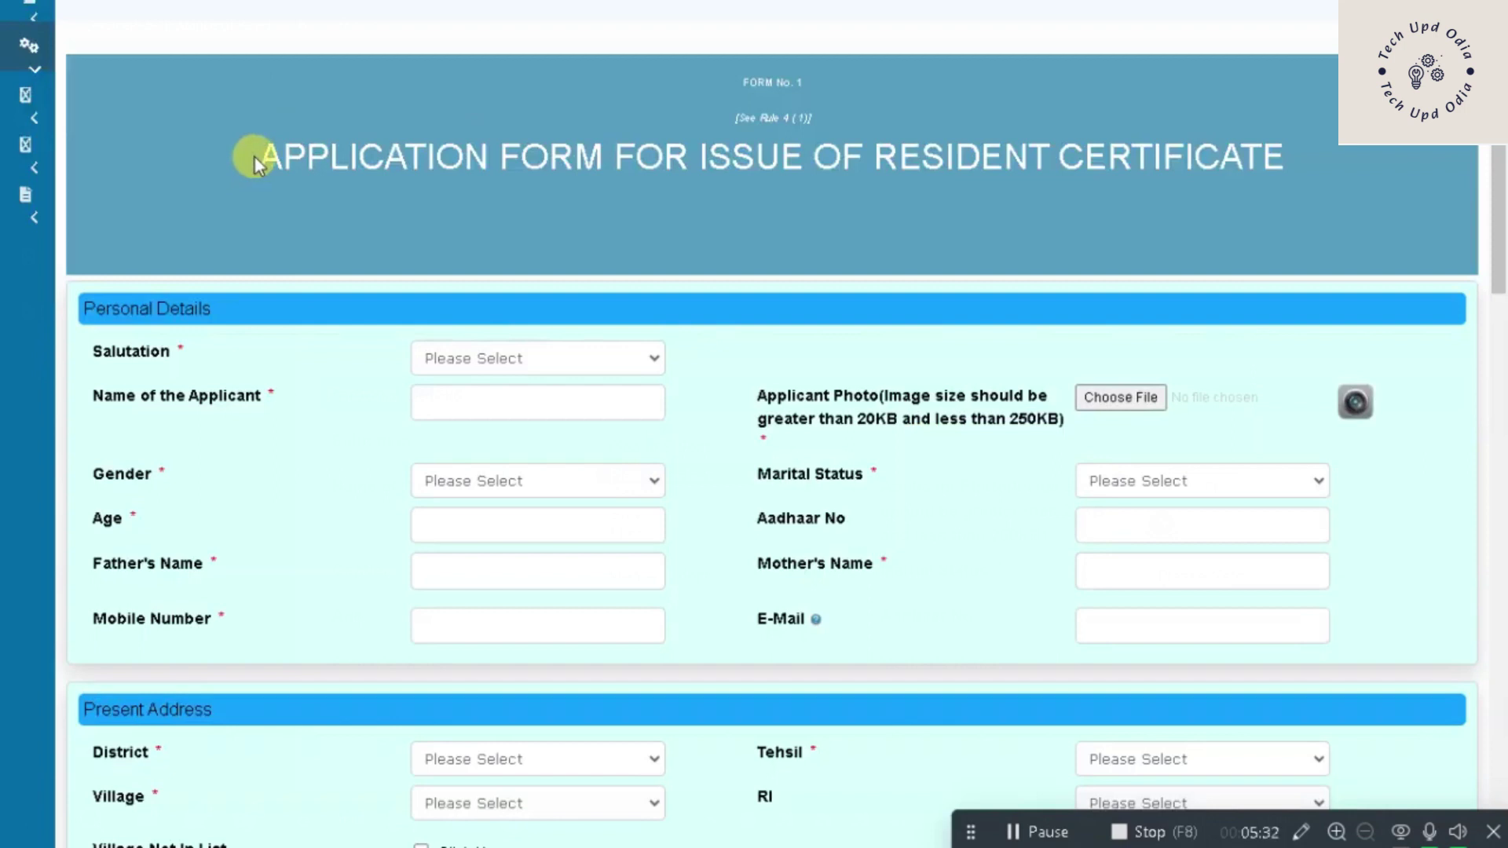
pyautogui.moveTo(254, 157); pyautogui.dragTo(1337, 163)
pyautogui.click(1339, 166)
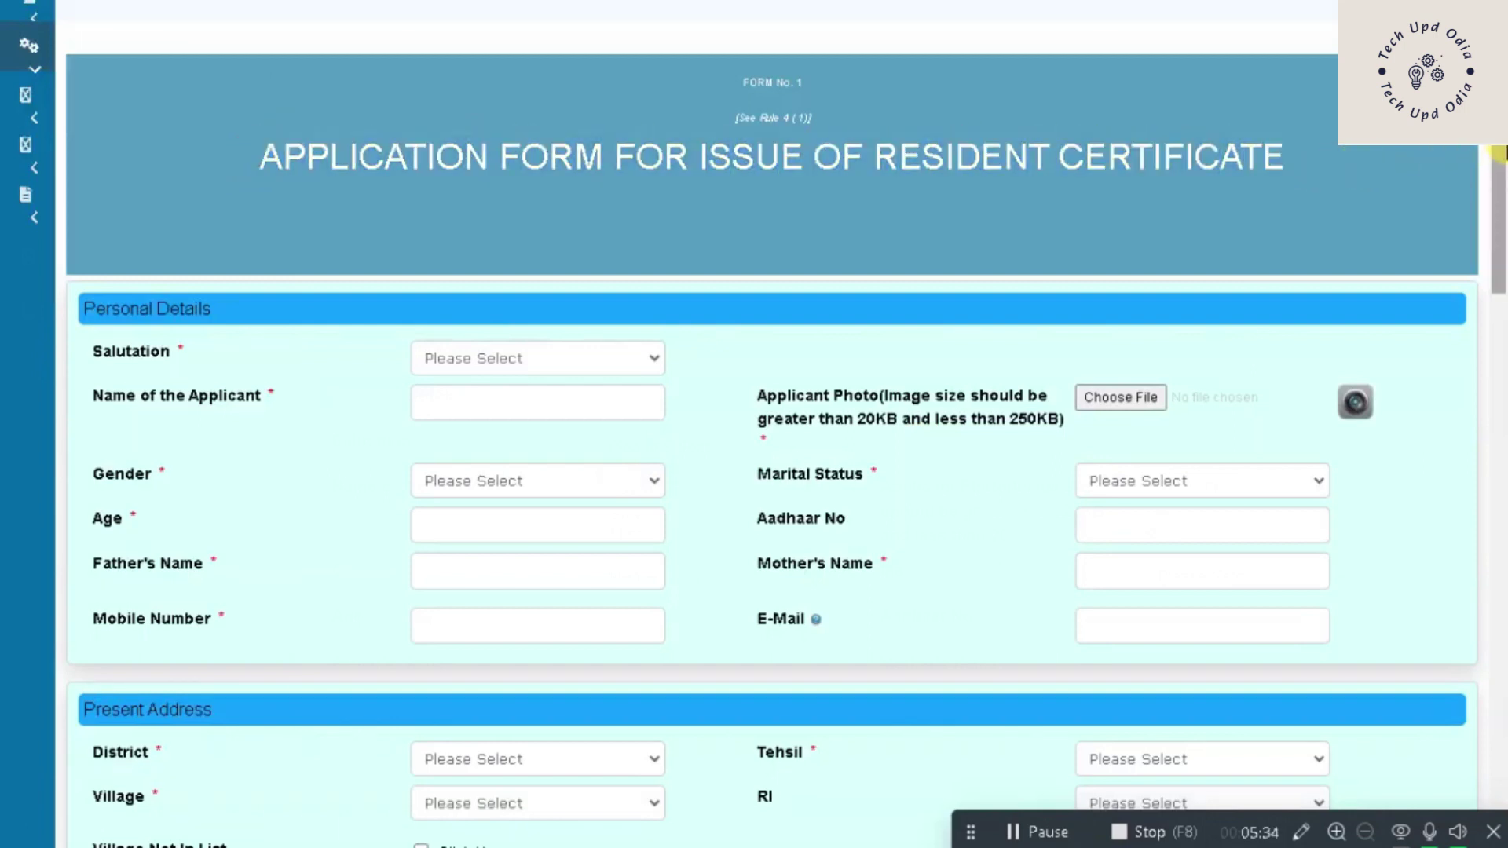
pyautogui.scroll(2, 1505, 149)
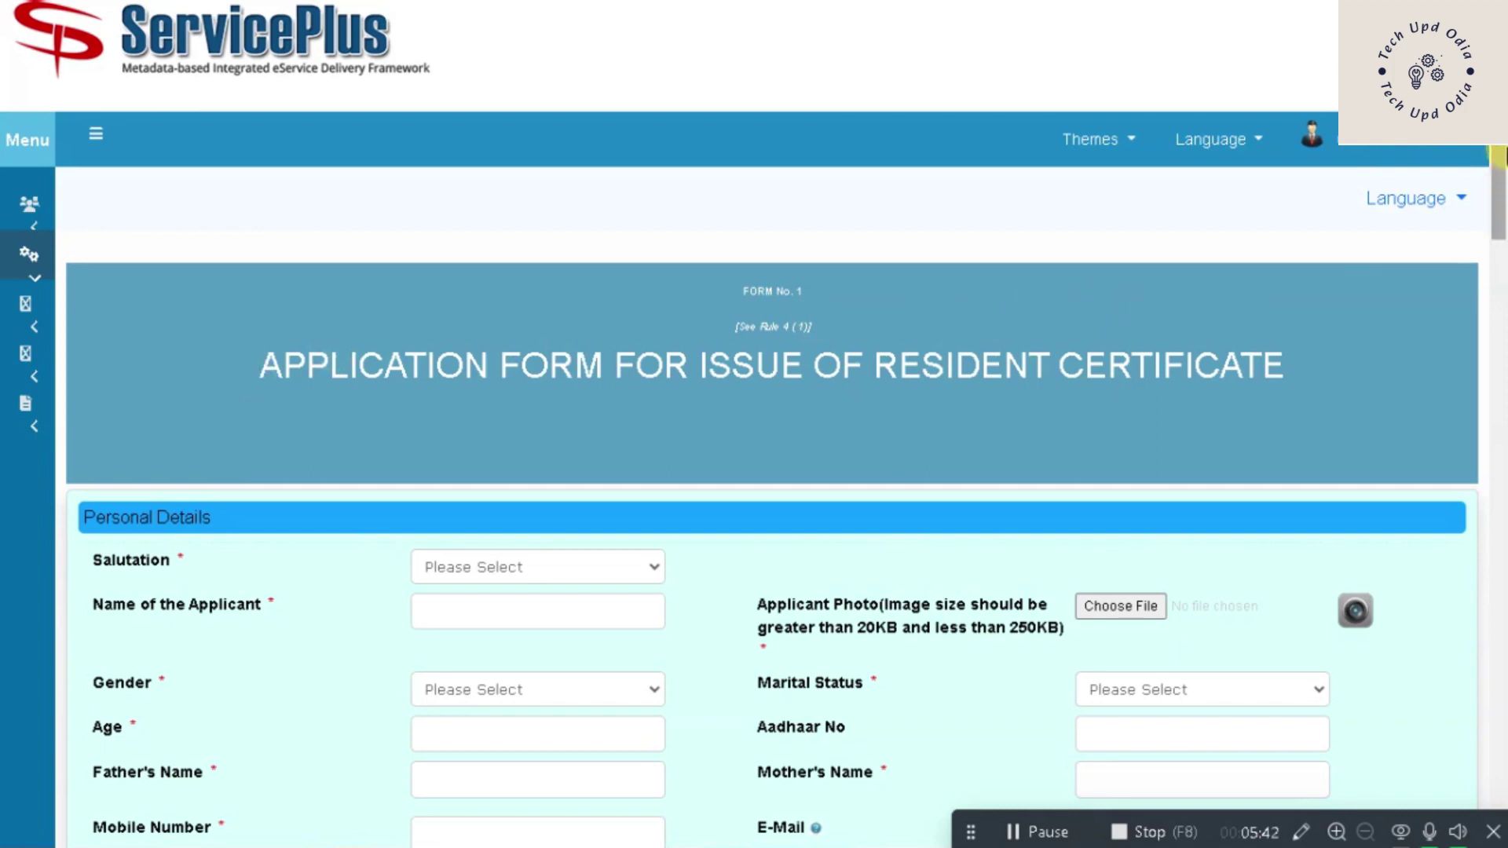
pyautogui.scroll(-3, 1499, 181)
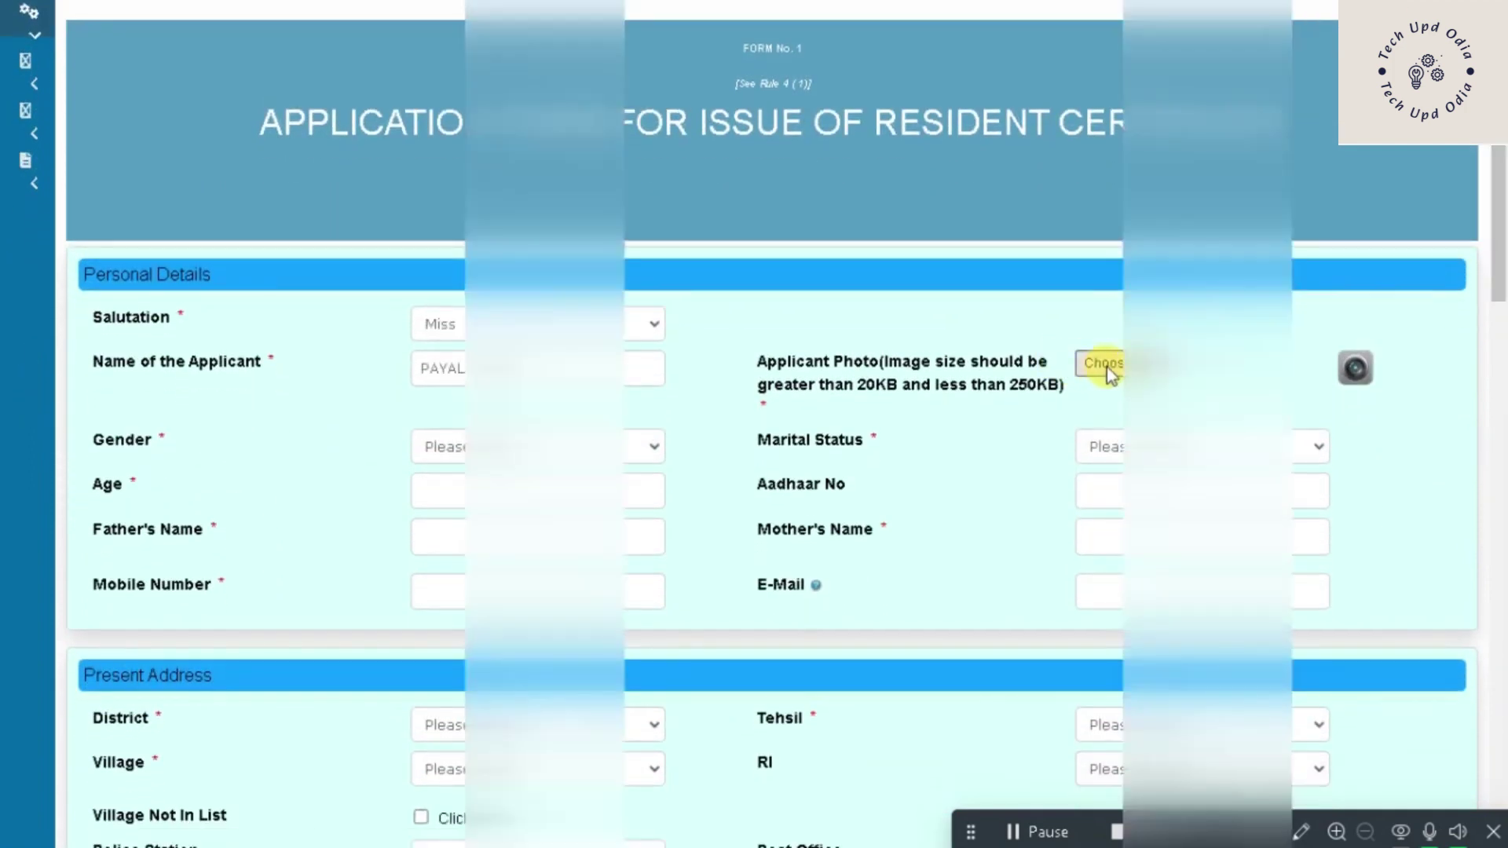
# - Upload the applicant's photo, set gender to Female and choose the marital status
pyautogui.click(1102, 363)
pyautogui.doubleClick(252, 150)
pyautogui.doubleClick(673, 168)
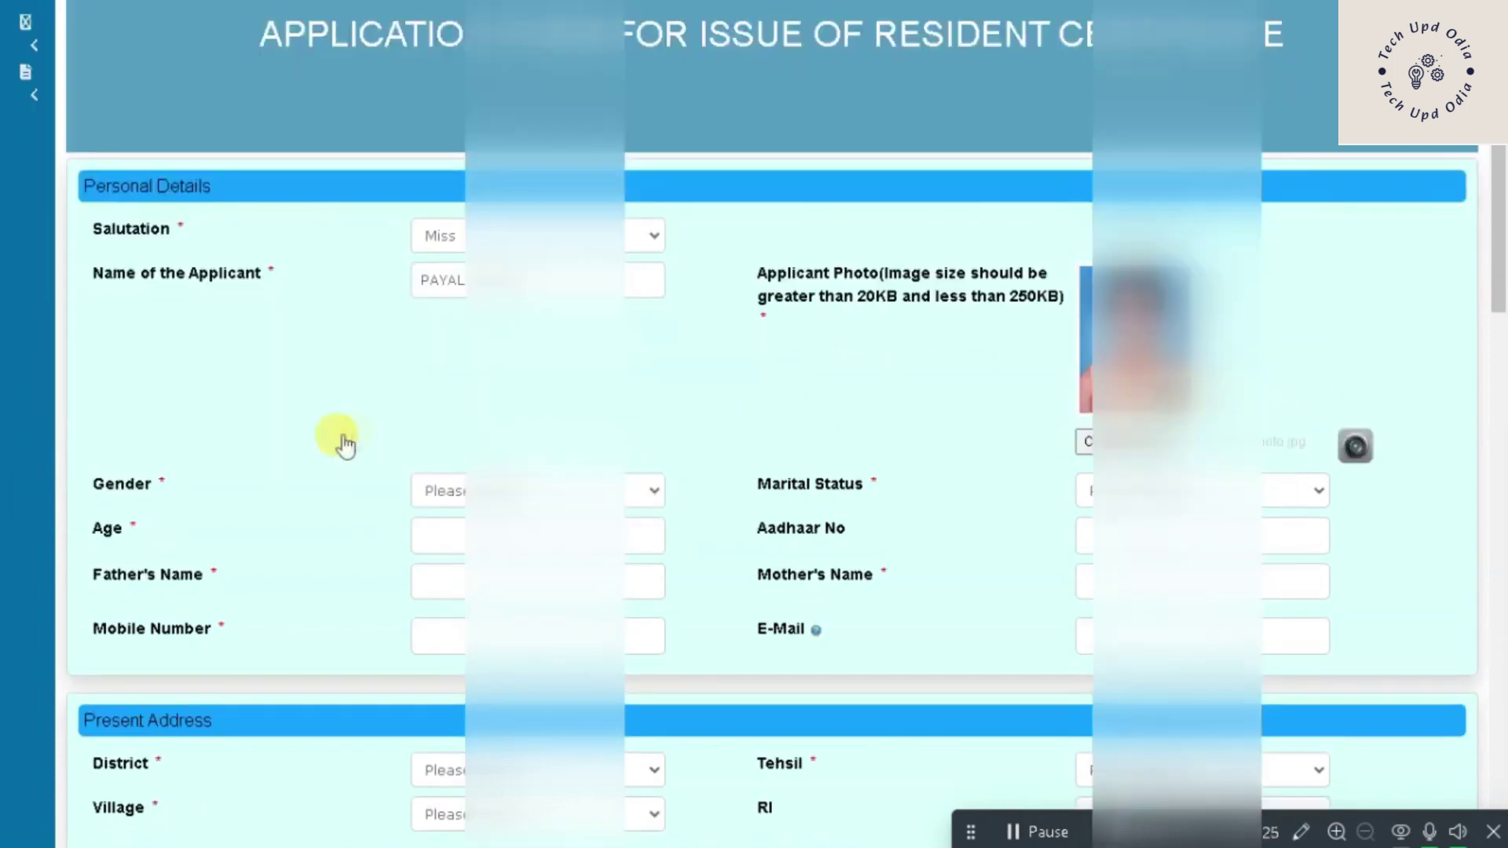
pyautogui.scroll(-3, 346, 445)
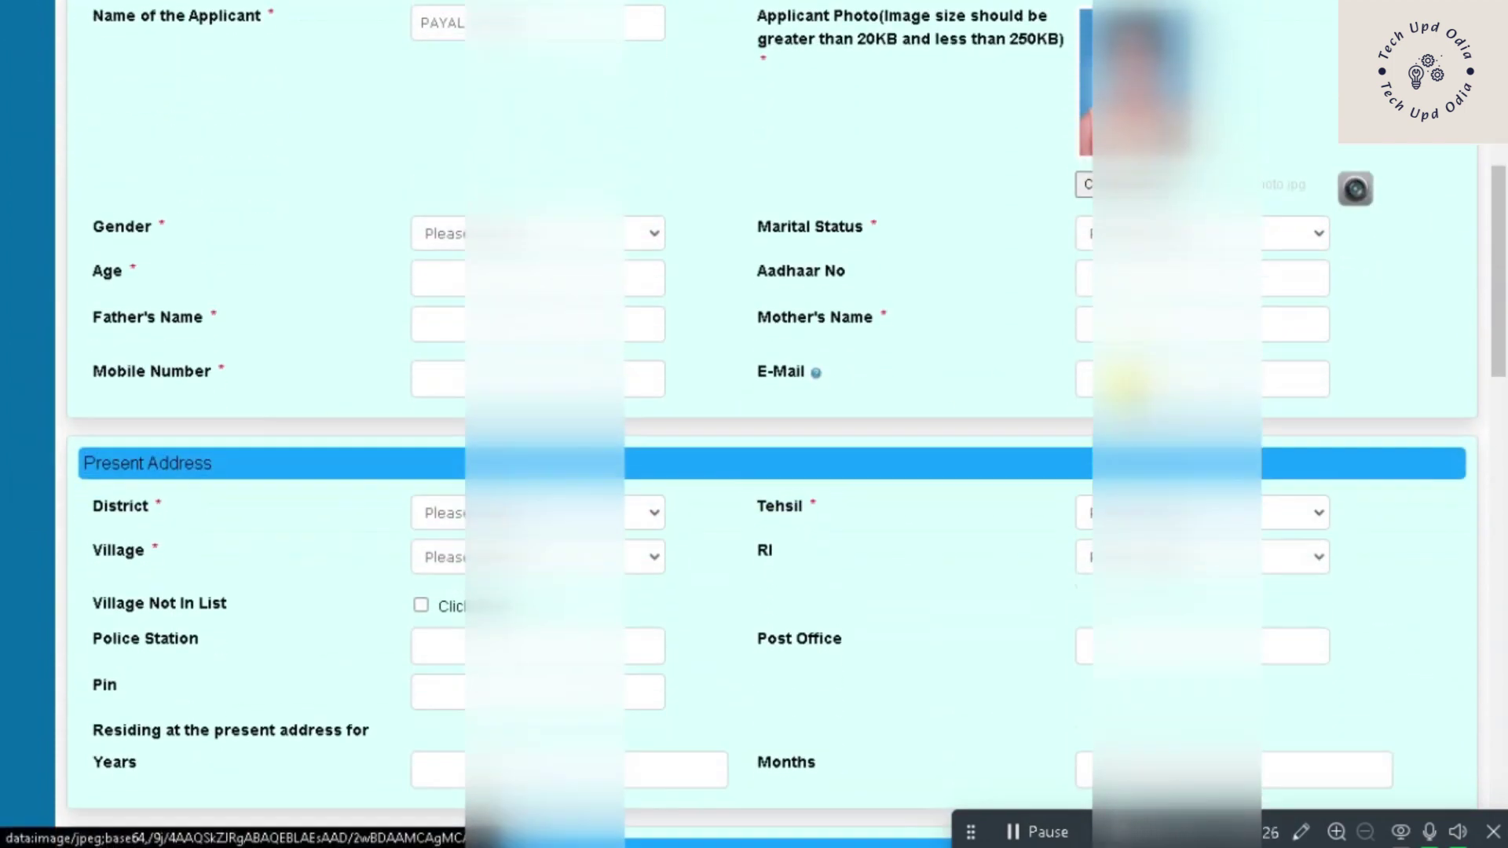
pyautogui.click(503, 235)
pyautogui.click(483, 262)
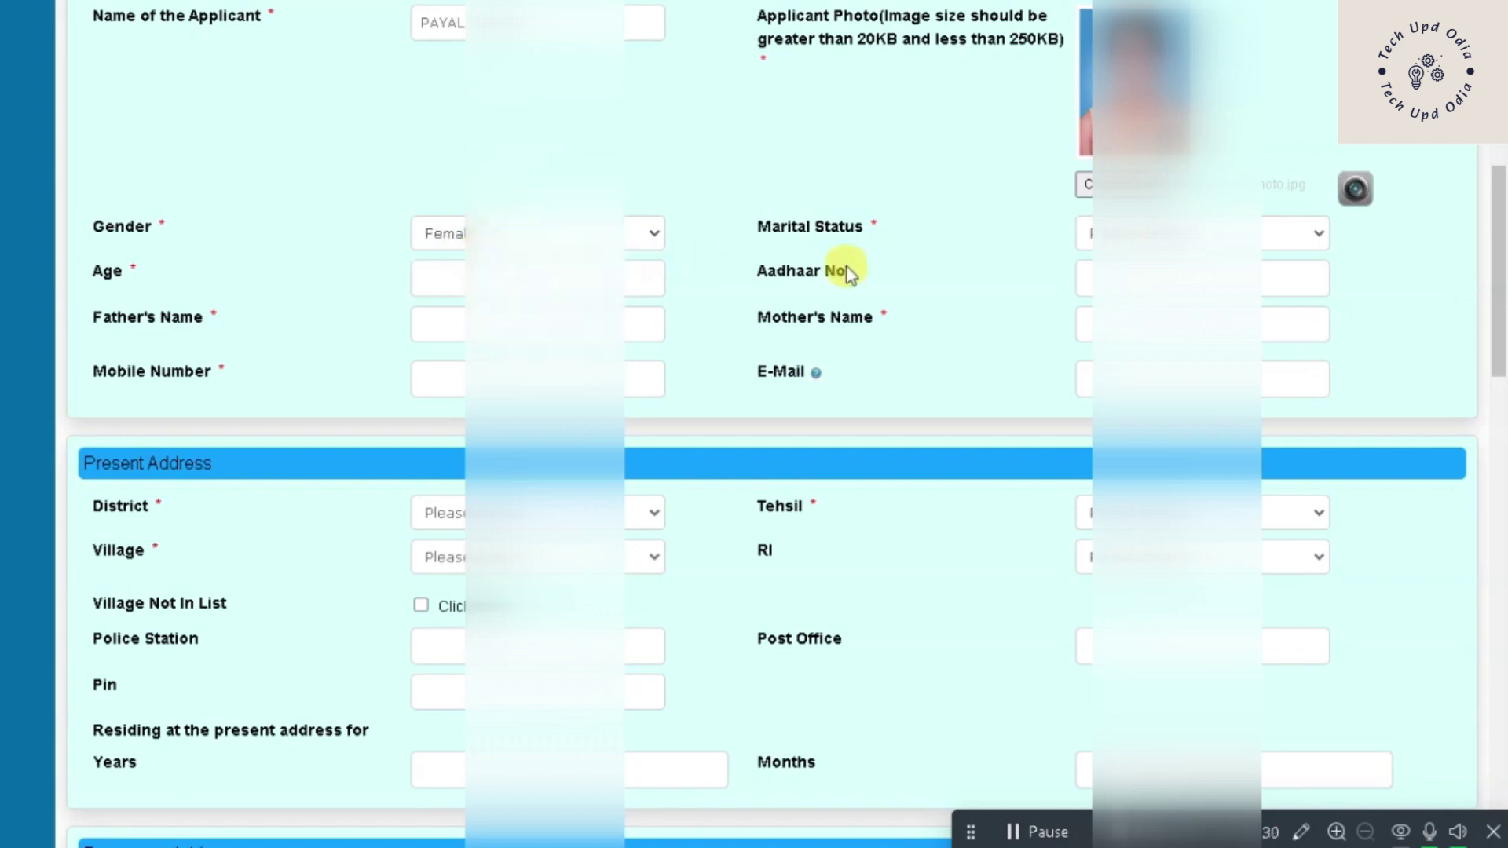
pyautogui.click(1188, 234)
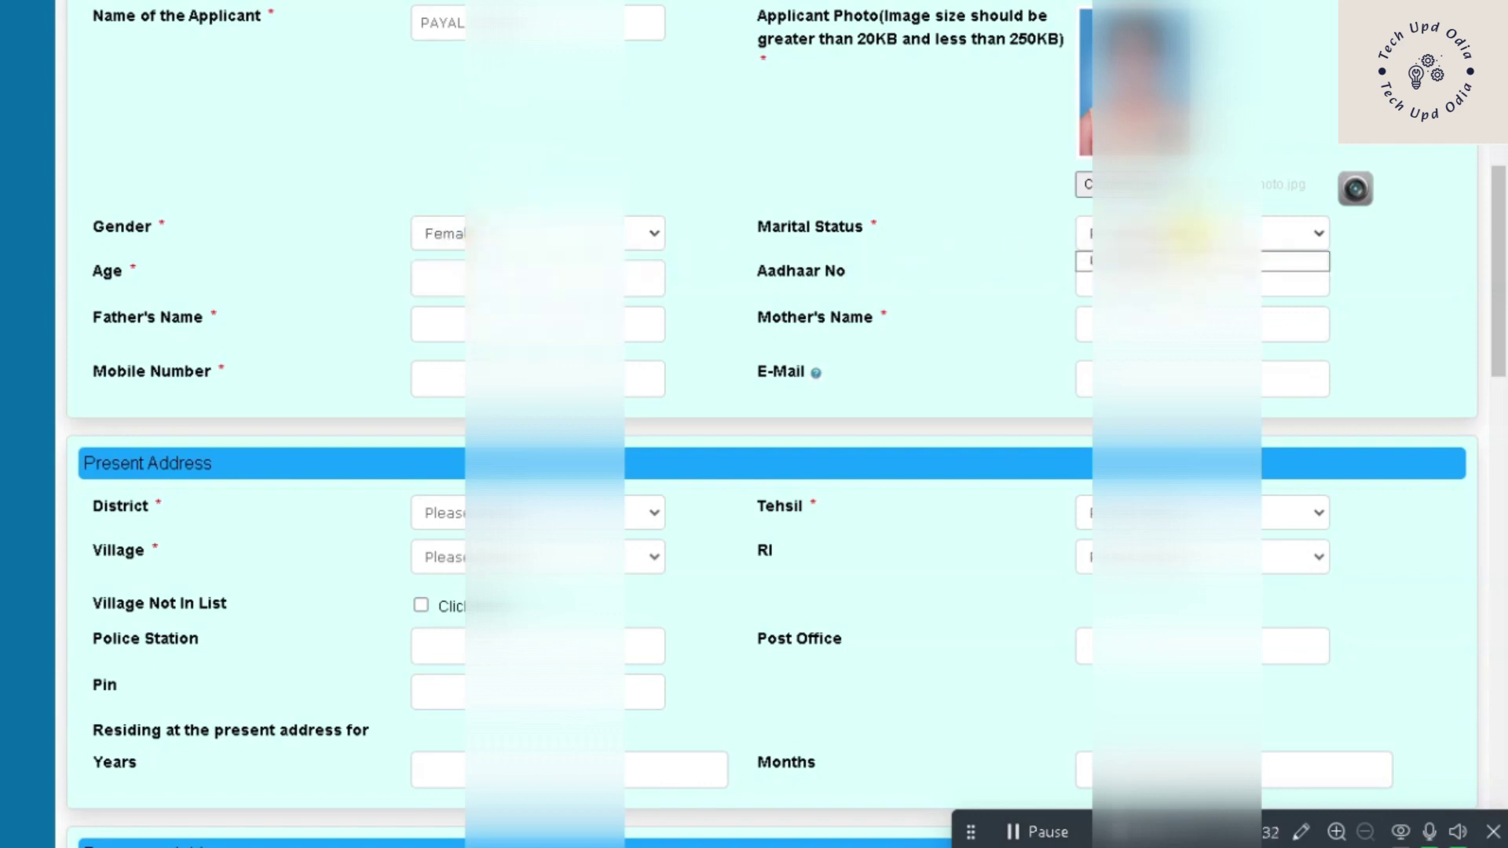
pyautogui.click(1178, 260)
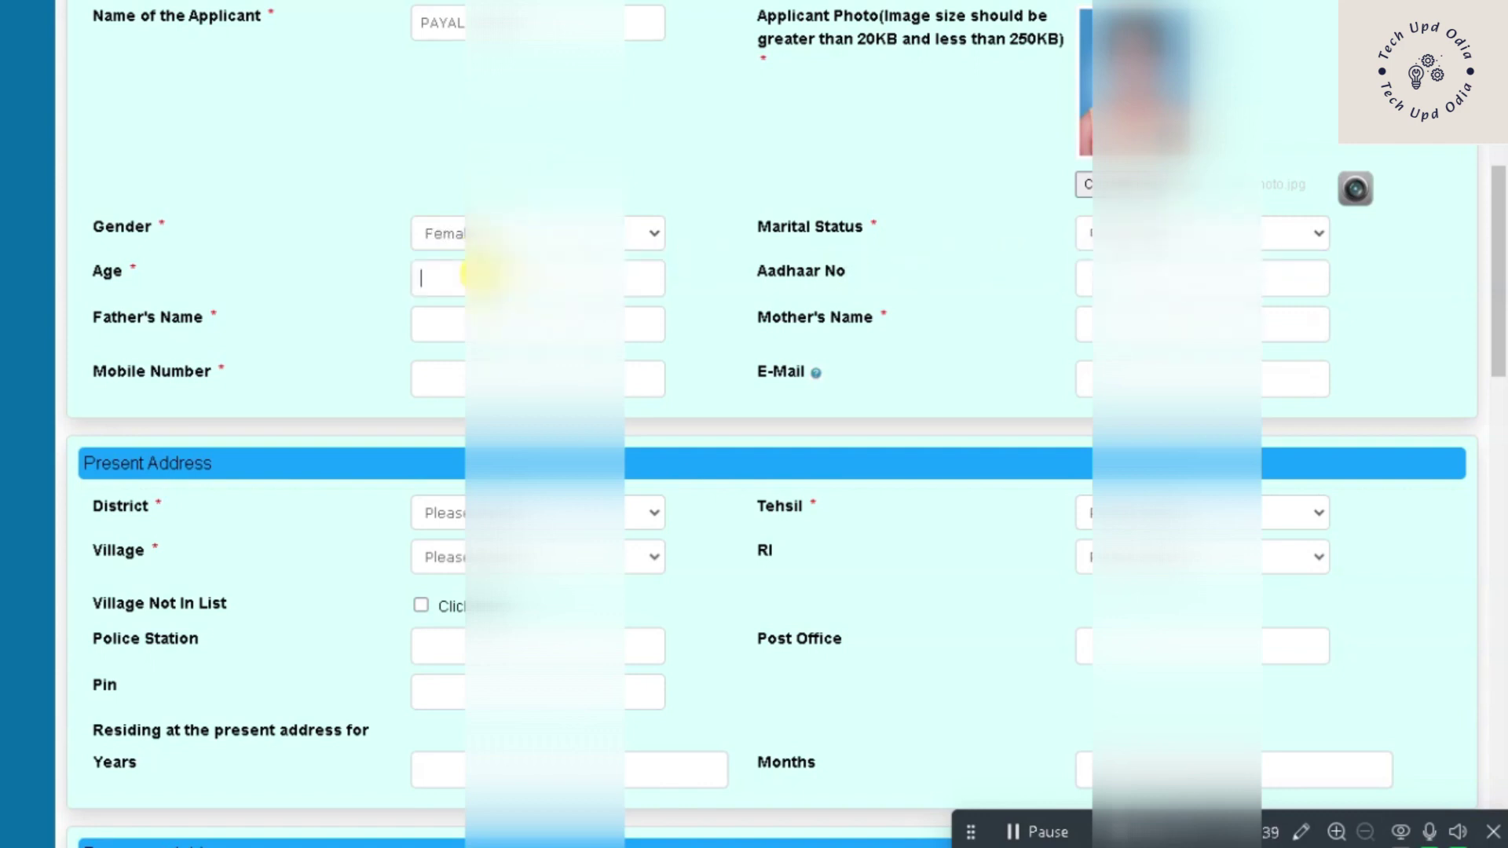
# - Enter age 13, the father's and mother's names, and the mobile number
pyautogui.write('13')
pyautogui.click(1138, 277)
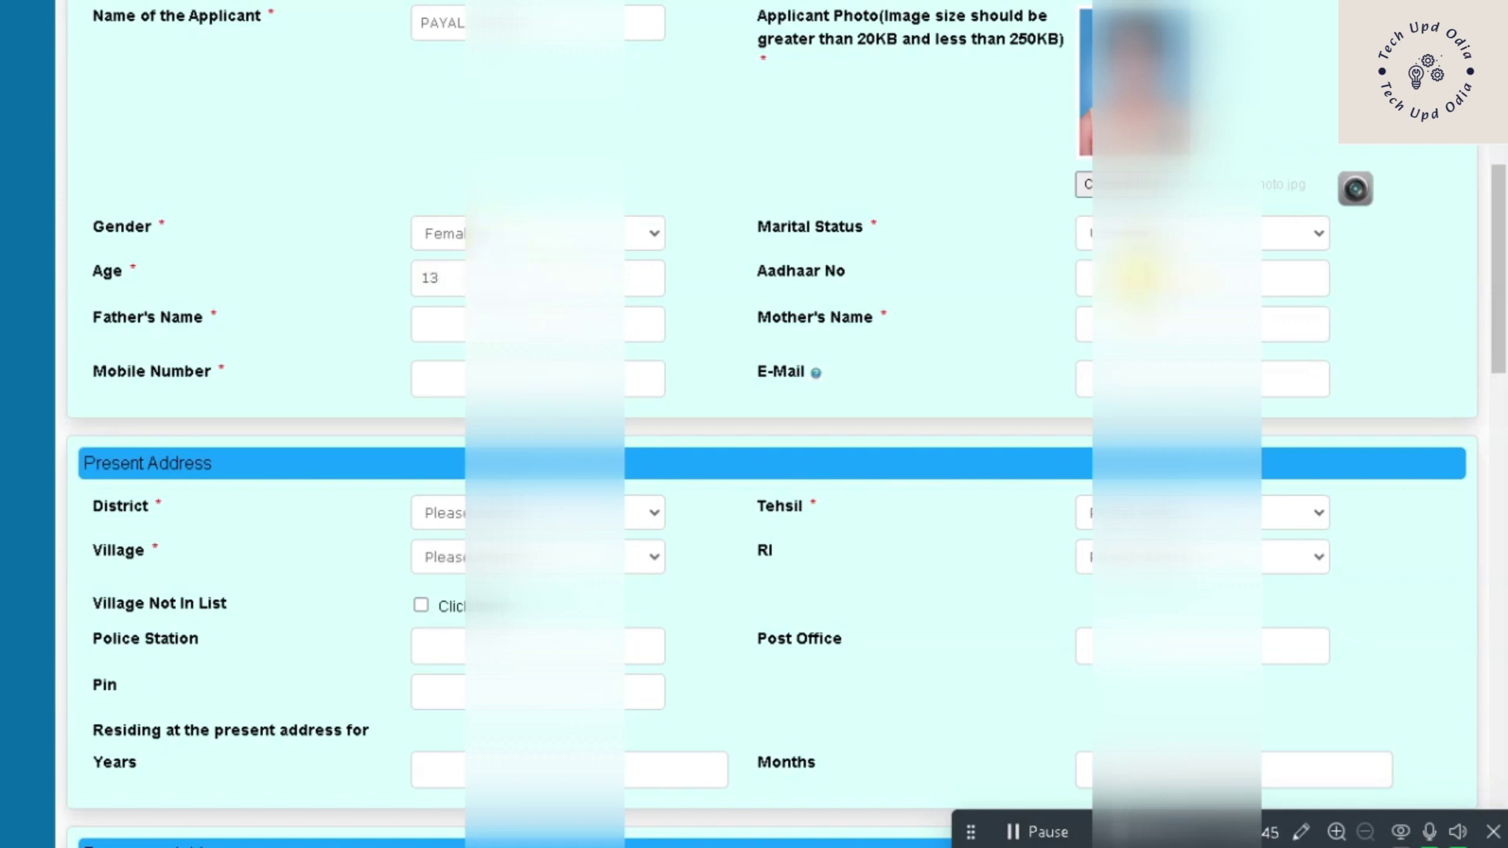
pyautogui.click(493, 323)
pyautogui.write('SUSHA')
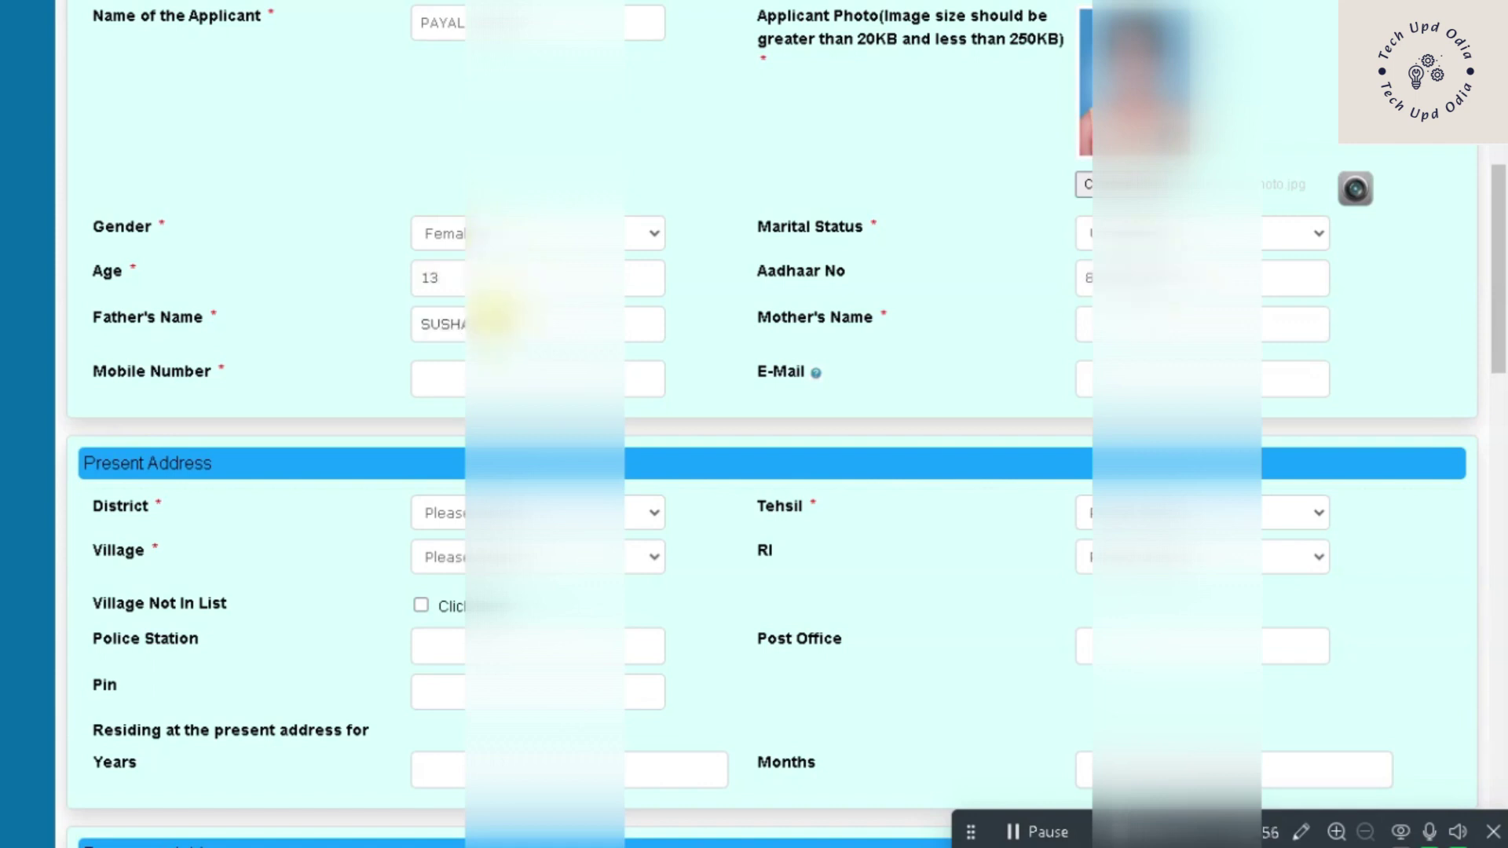
pyautogui.click(1158, 312)
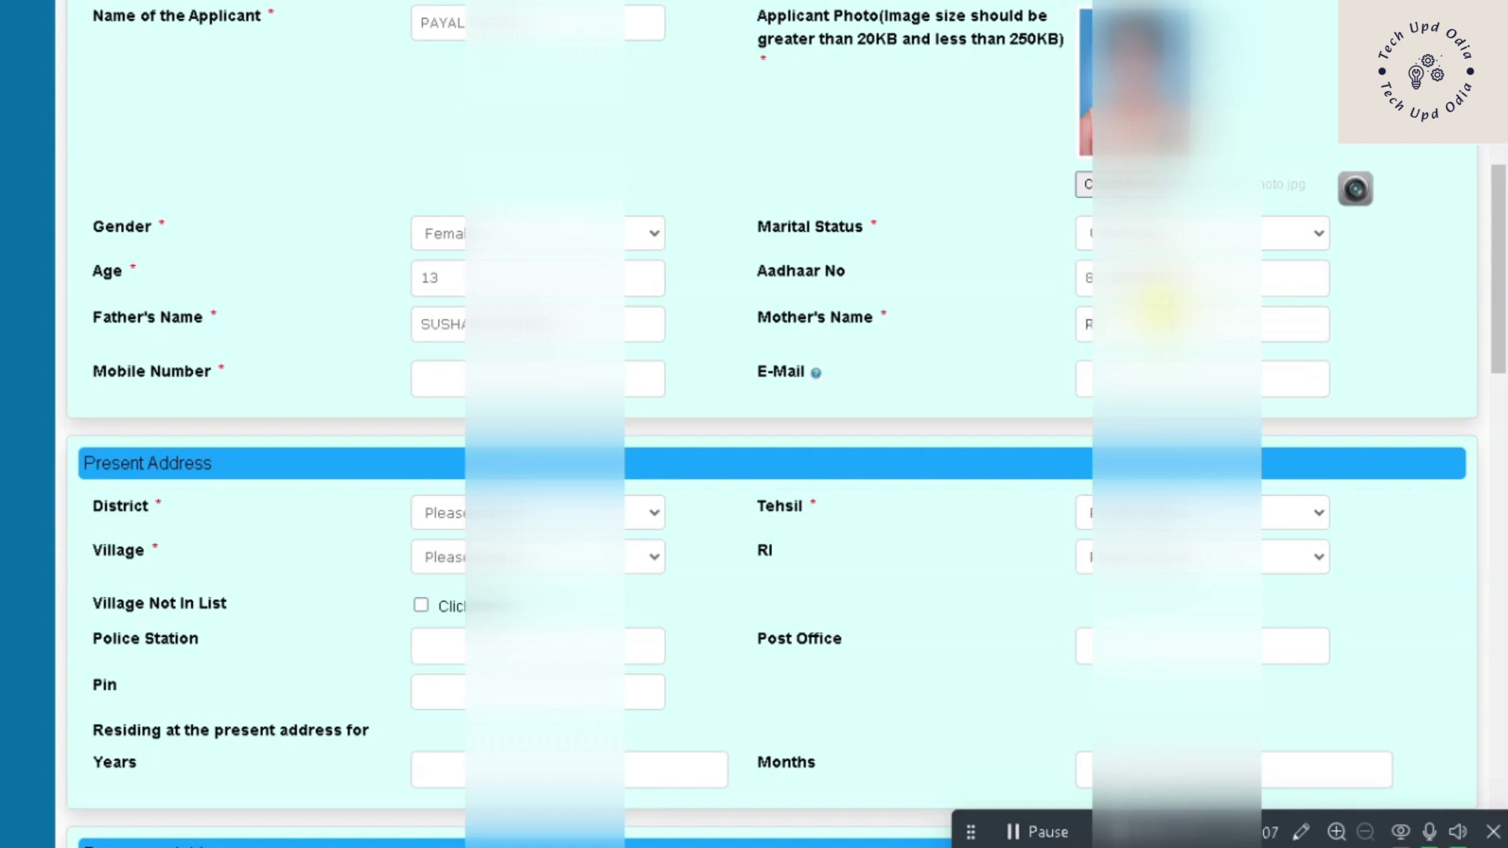
pyautogui.press('Tab')
pyautogui.write('977')
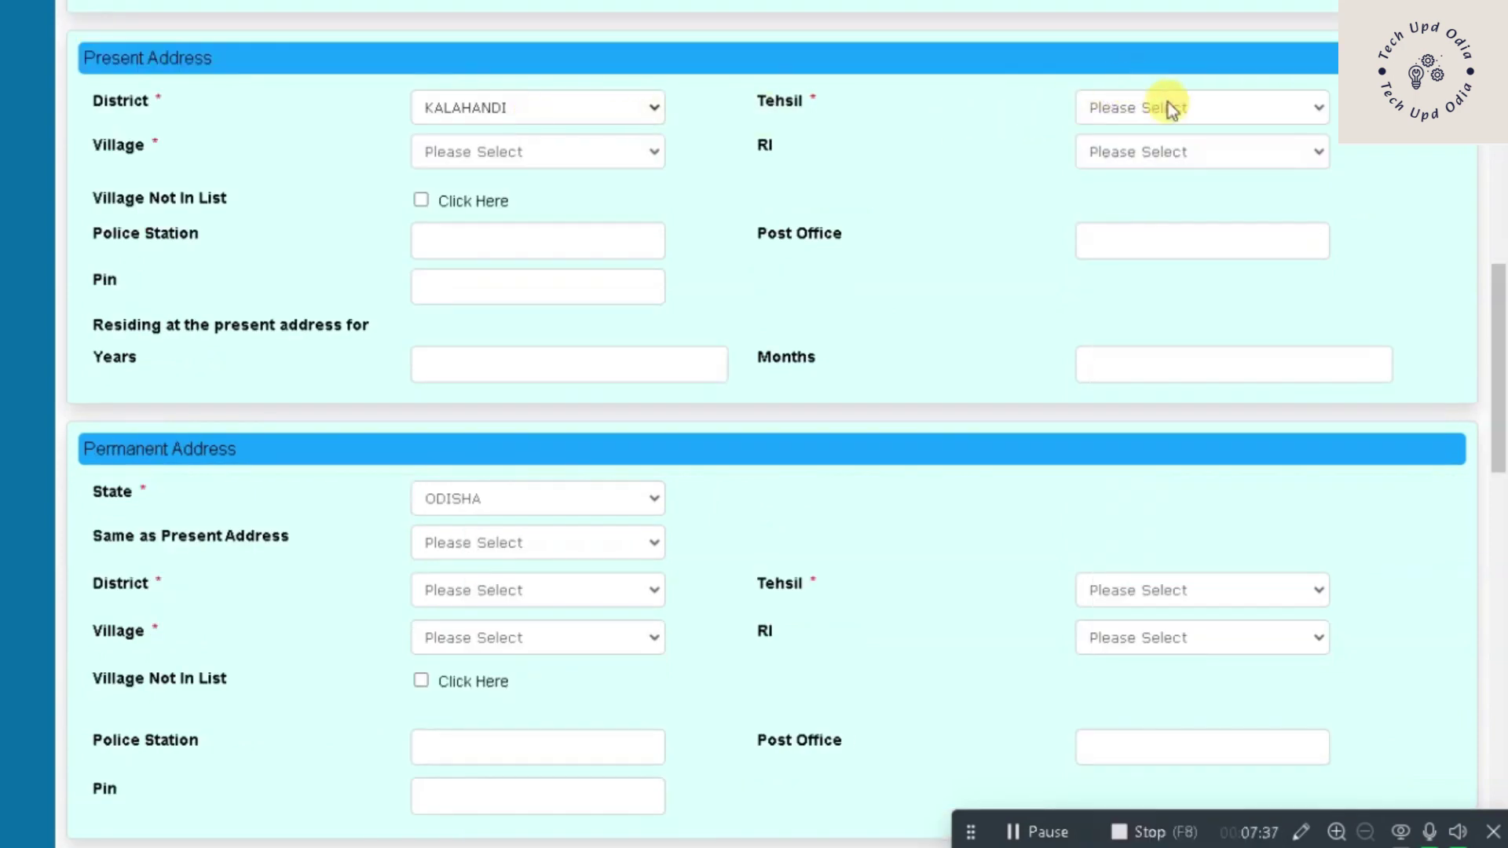
# - Set present address tehsil Junagarh, village Budhipadar and RI Budhidar
pyautogui.click(1170, 108)
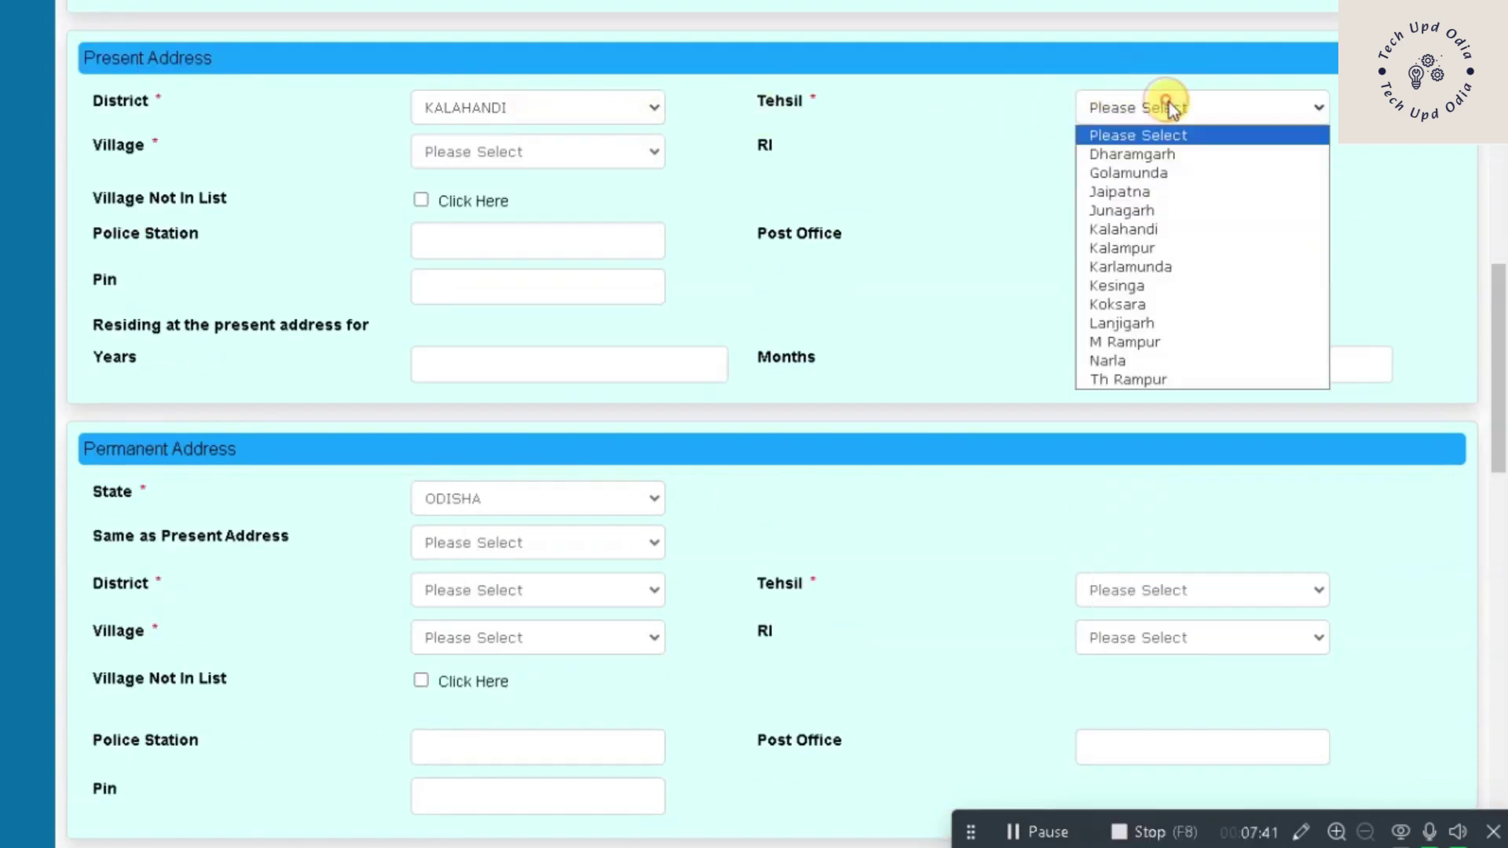
pyautogui.click(1150, 216)
pyautogui.click(515, 155)
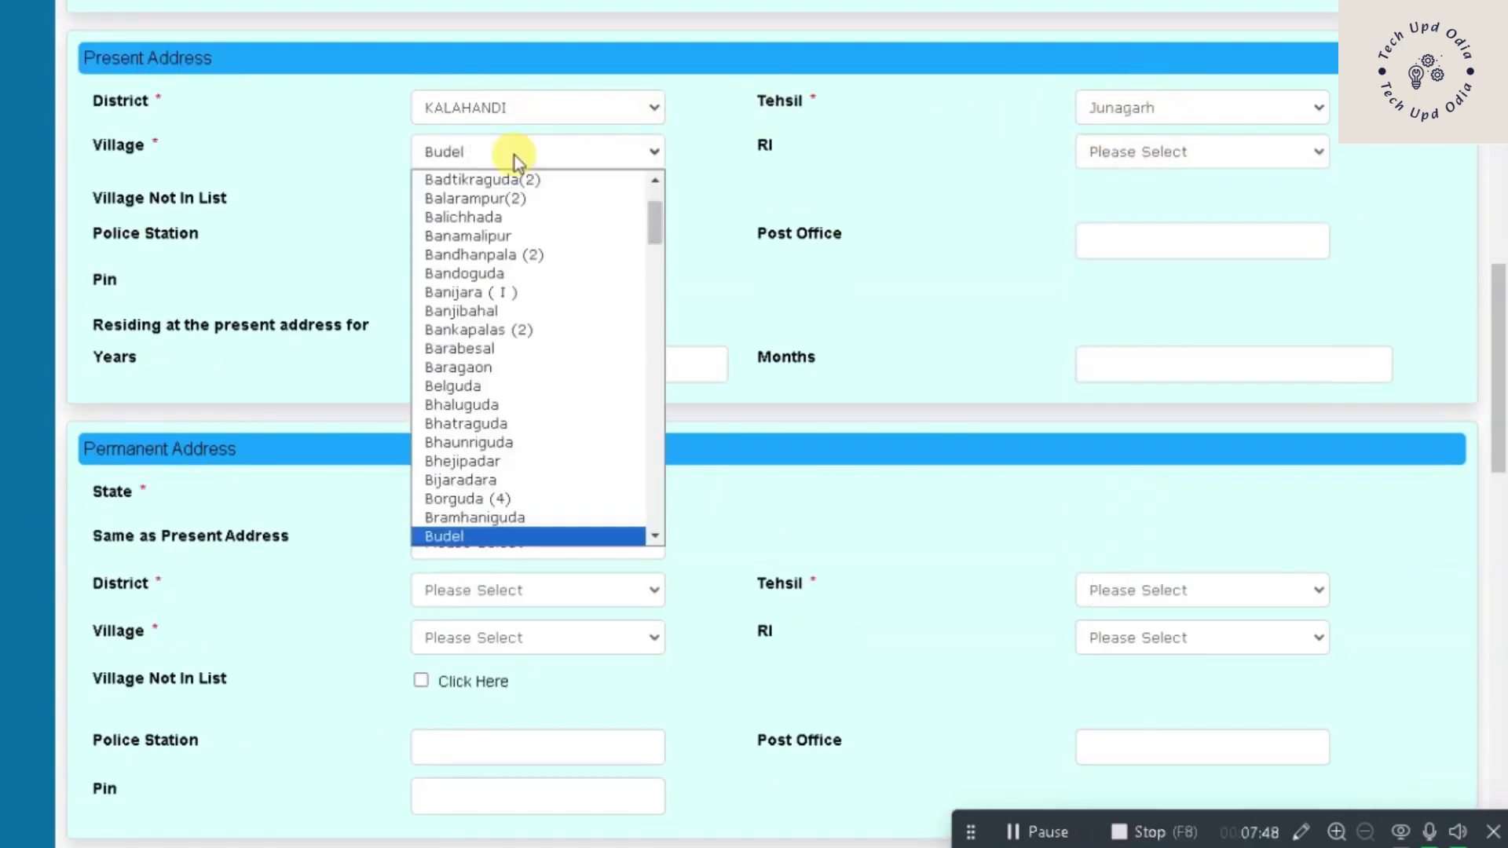
pyautogui.press('Down')
pyautogui.press('Down')
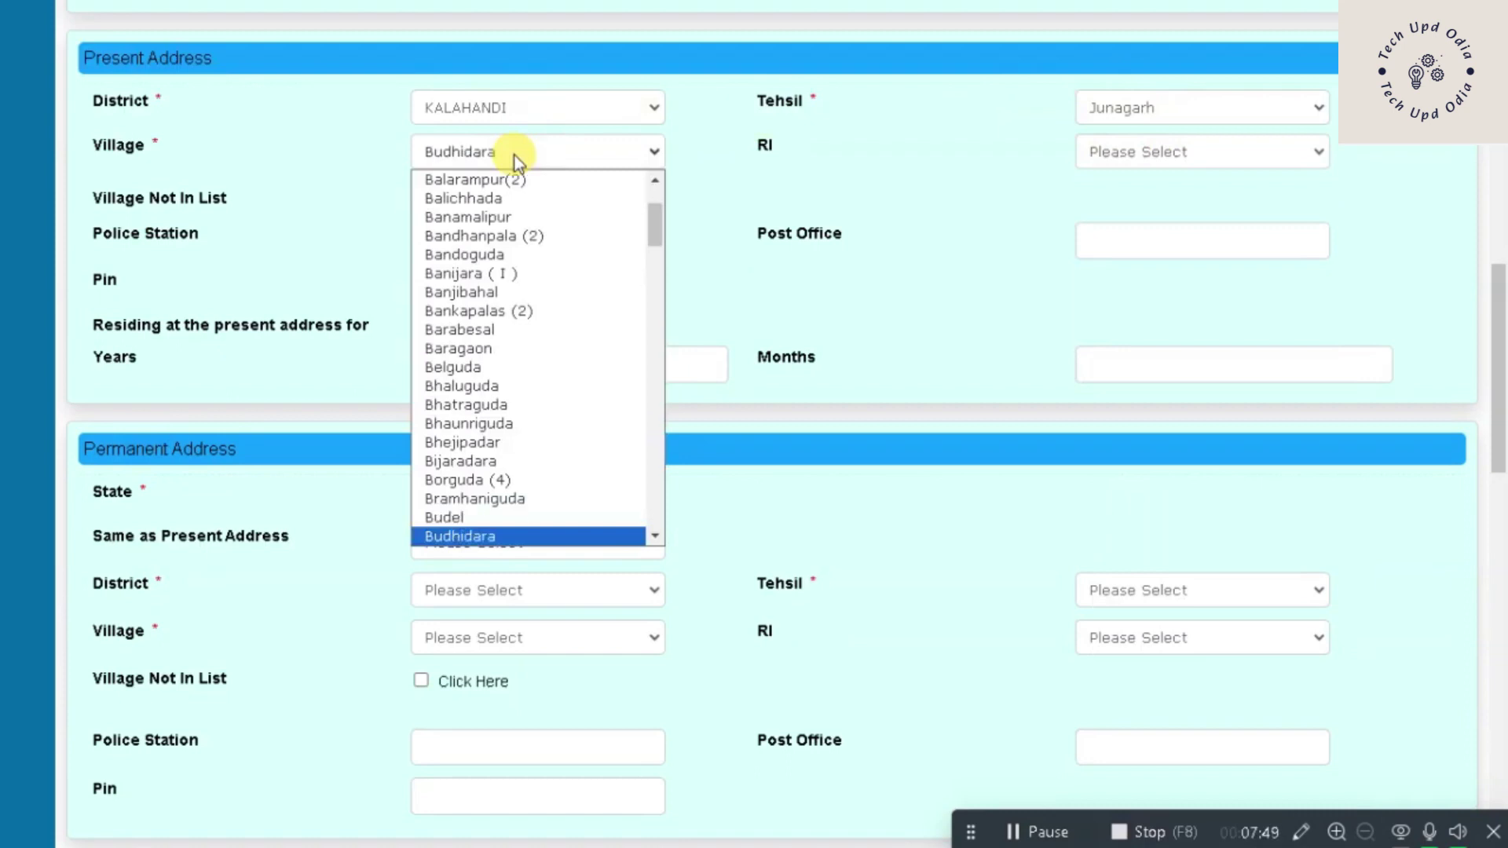
pyautogui.press('Return')
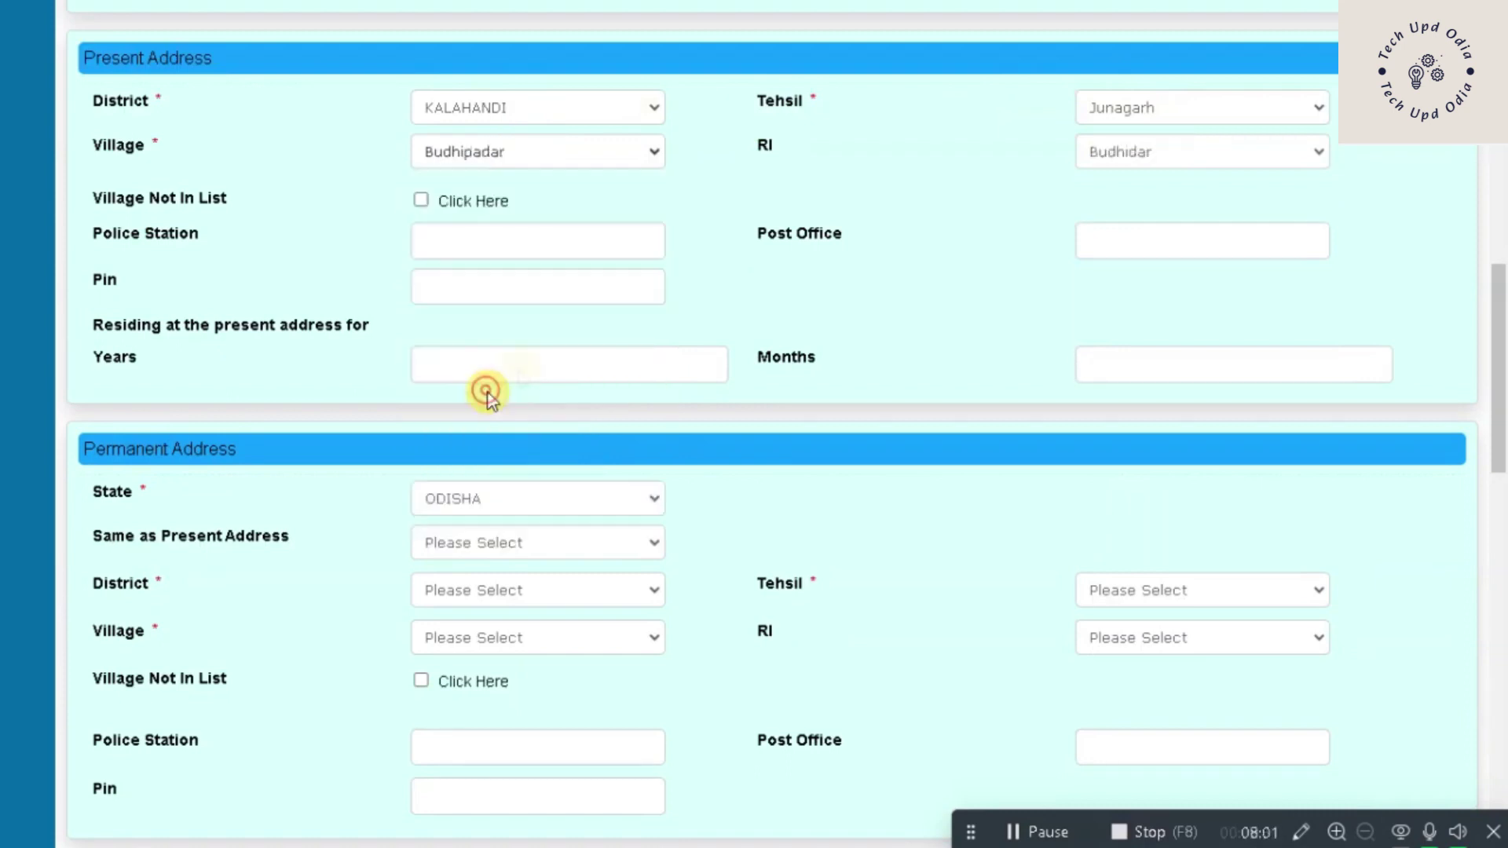
pyautogui.click(1205, 149)
pyautogui.click(1144, 200)
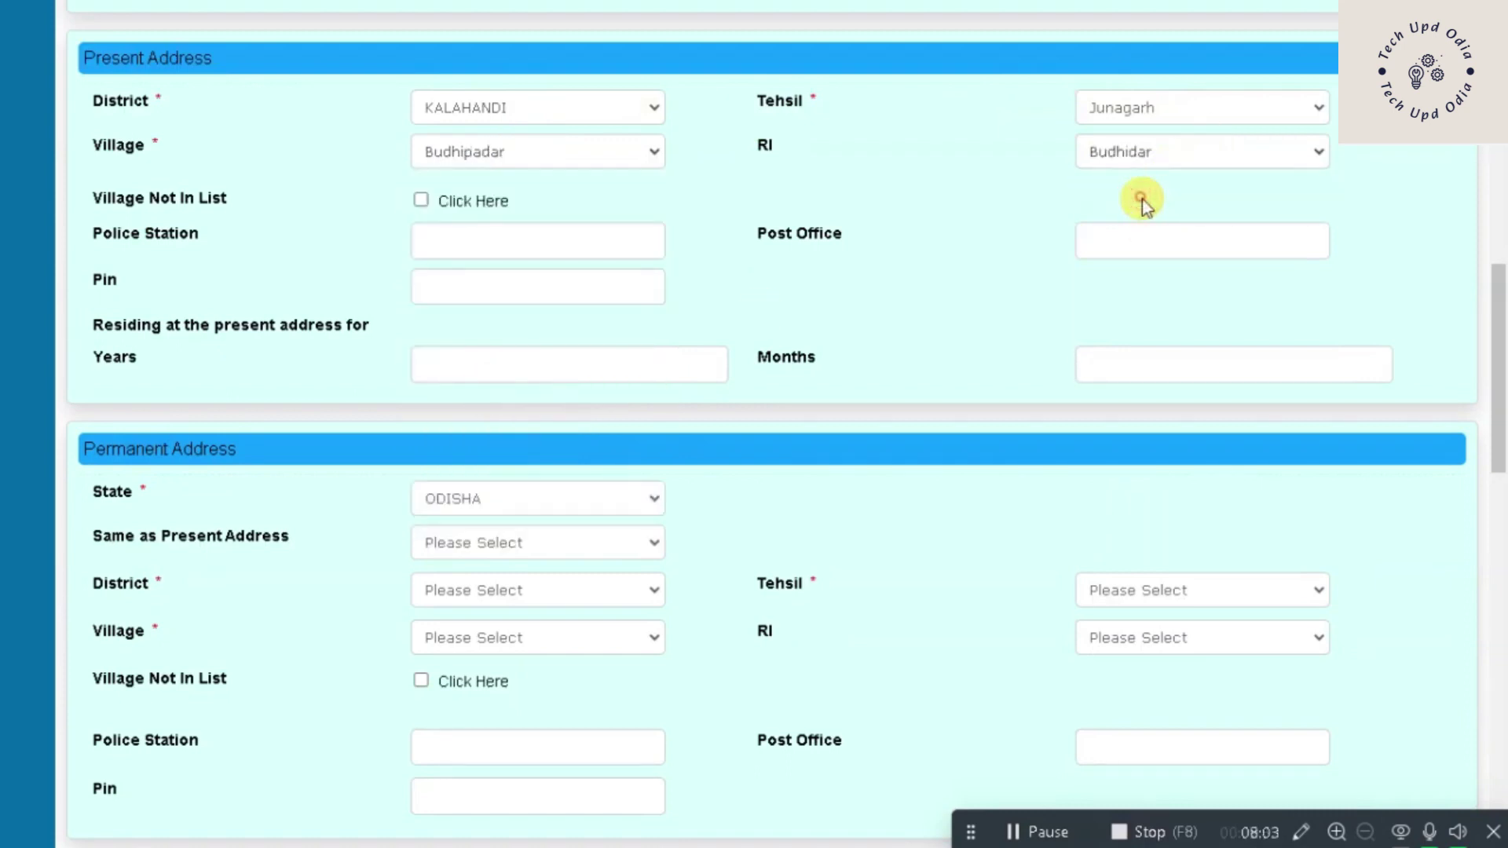
# - Enter police station JUNAGARH, post office MATIGAON, and residence of 13 years 0 months
pyautogui.click(484, 250)
pyautogui.write('juna')
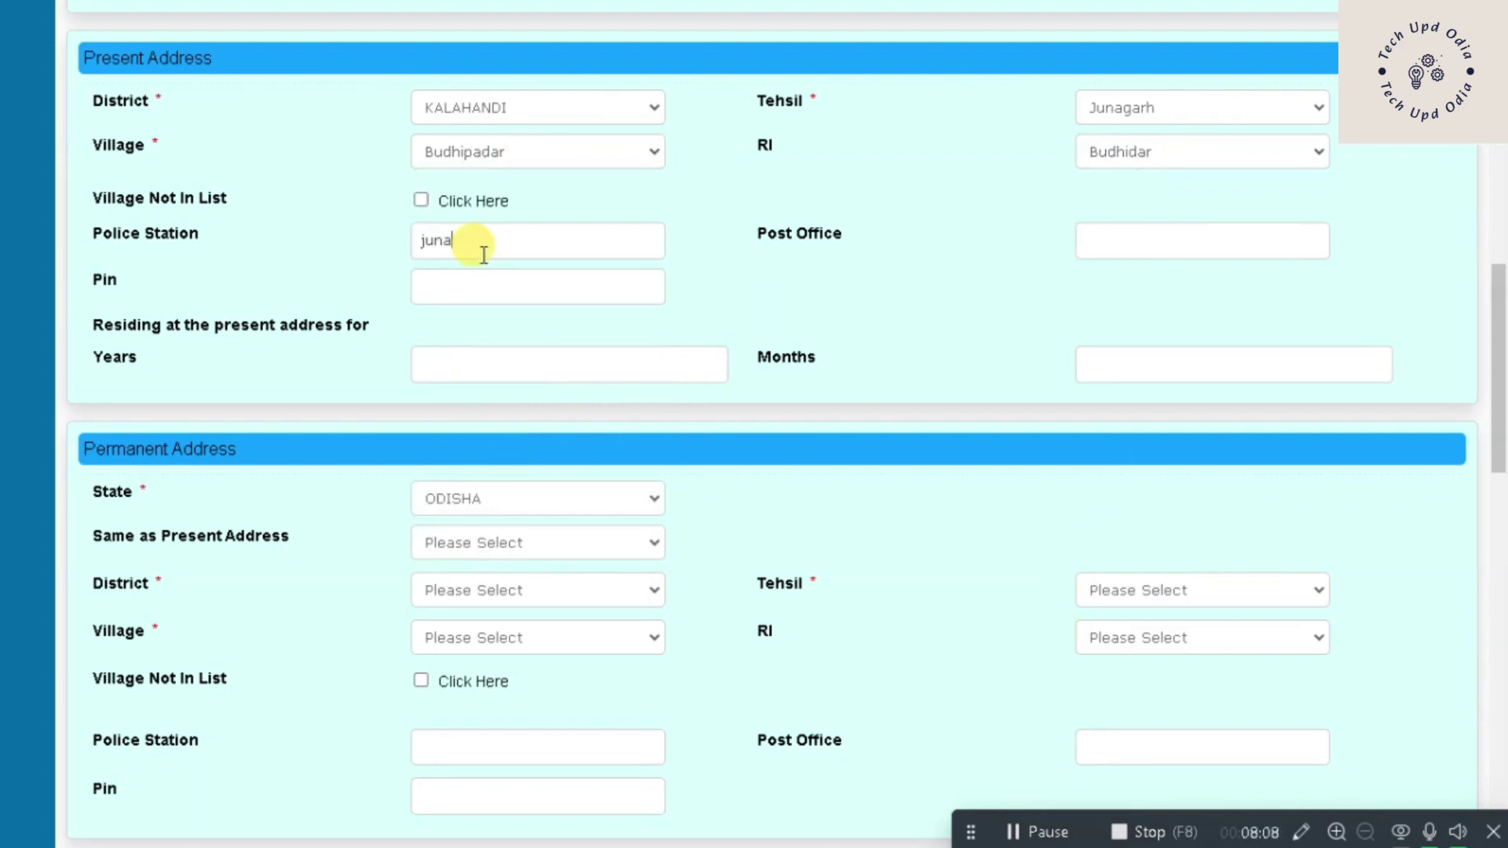
pyautogui.press('BackSpace')
pyautogui.press('BackSpace')
pyautogui.press('BackSpace')
pyautogui.press('BackSpace')
pyautogui.write('J')
pyautogui.click(1184, 238)
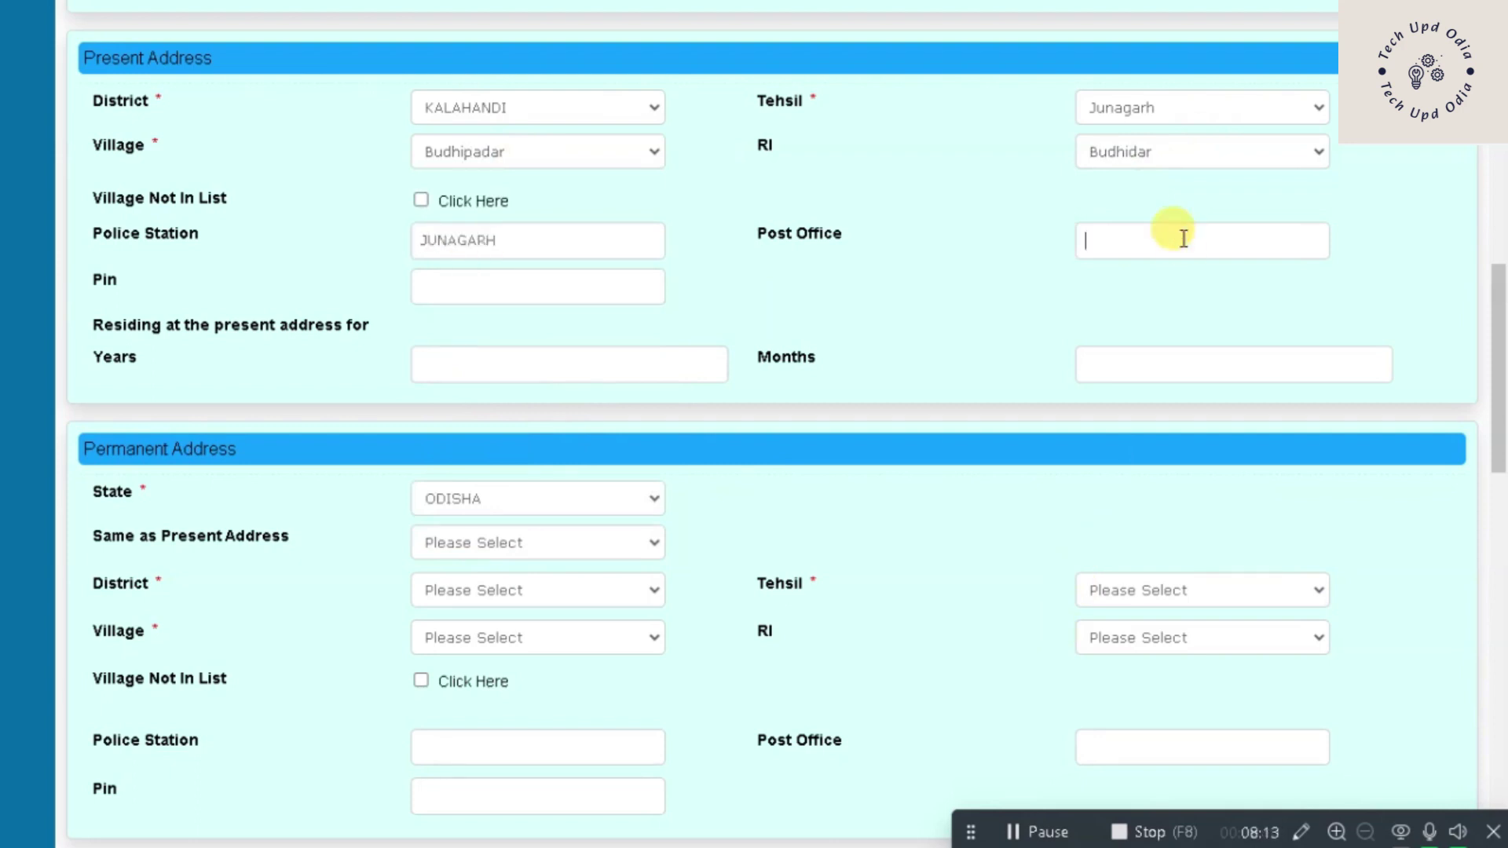
pyautogui.write('MATIGAON')
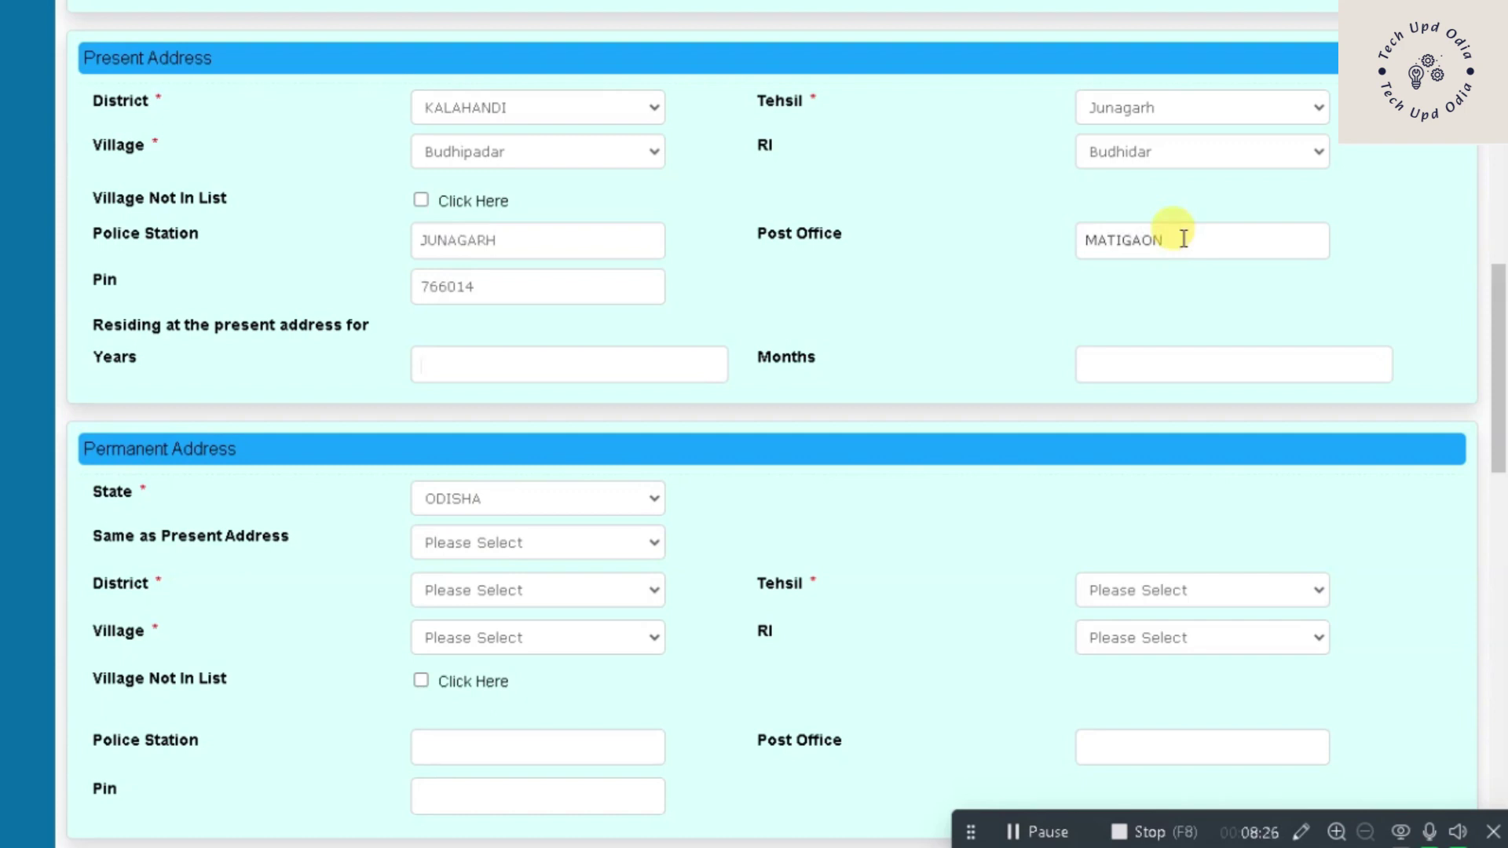
pyautogui.write('13')
pyautogui.press('Tab')
pyautogui.write('0')
# - Mark the permanent address as the same as the present address
pyautogui.scroll(-3, 1132, 195)
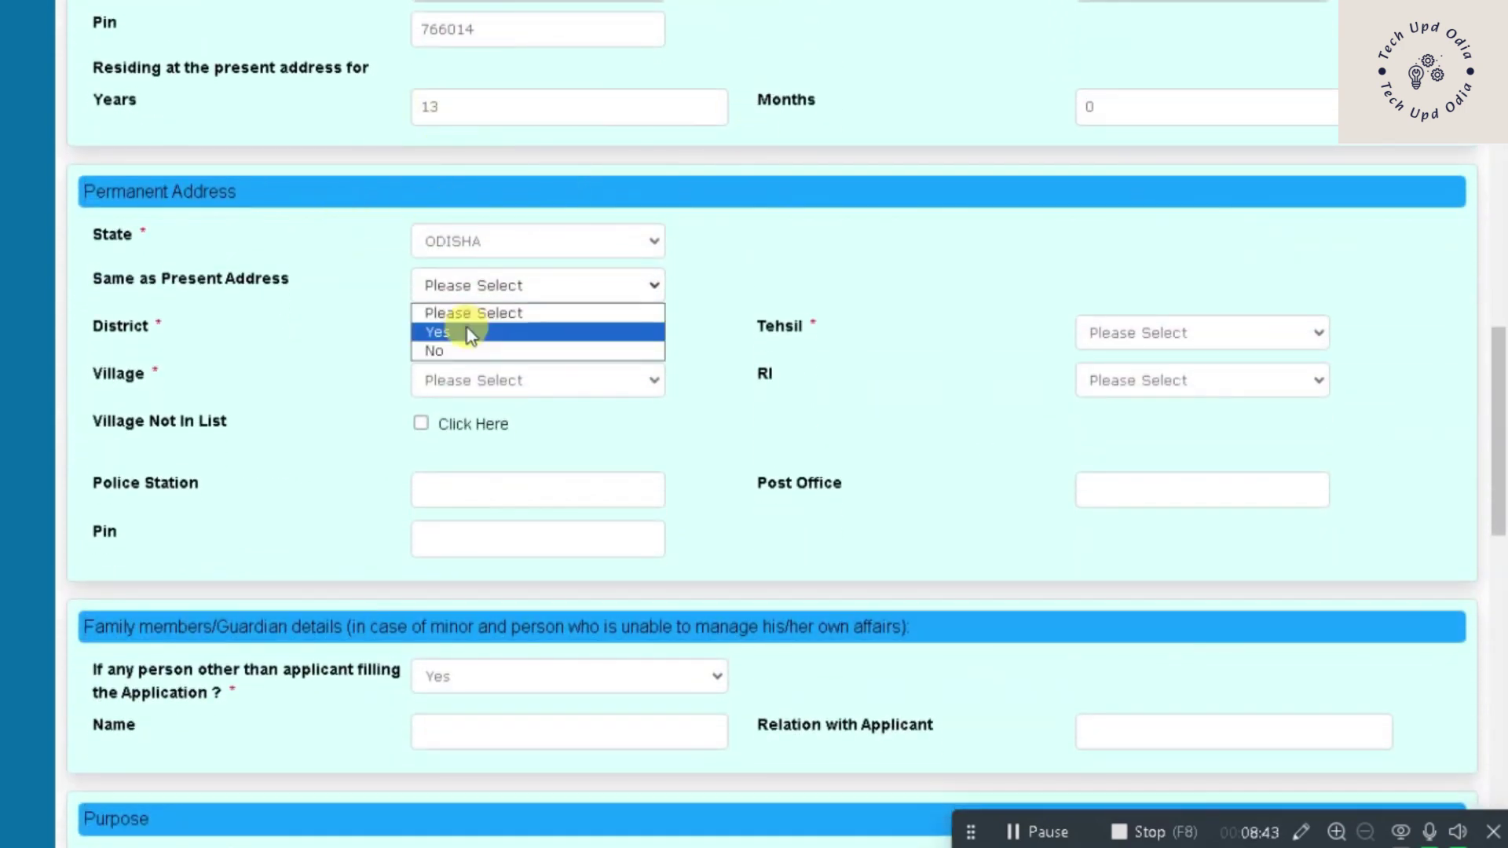
pyautogui.click(464, 330)
pyautogui.moveTo(1499, 384); pyautogui.dragTo(1500, 516)
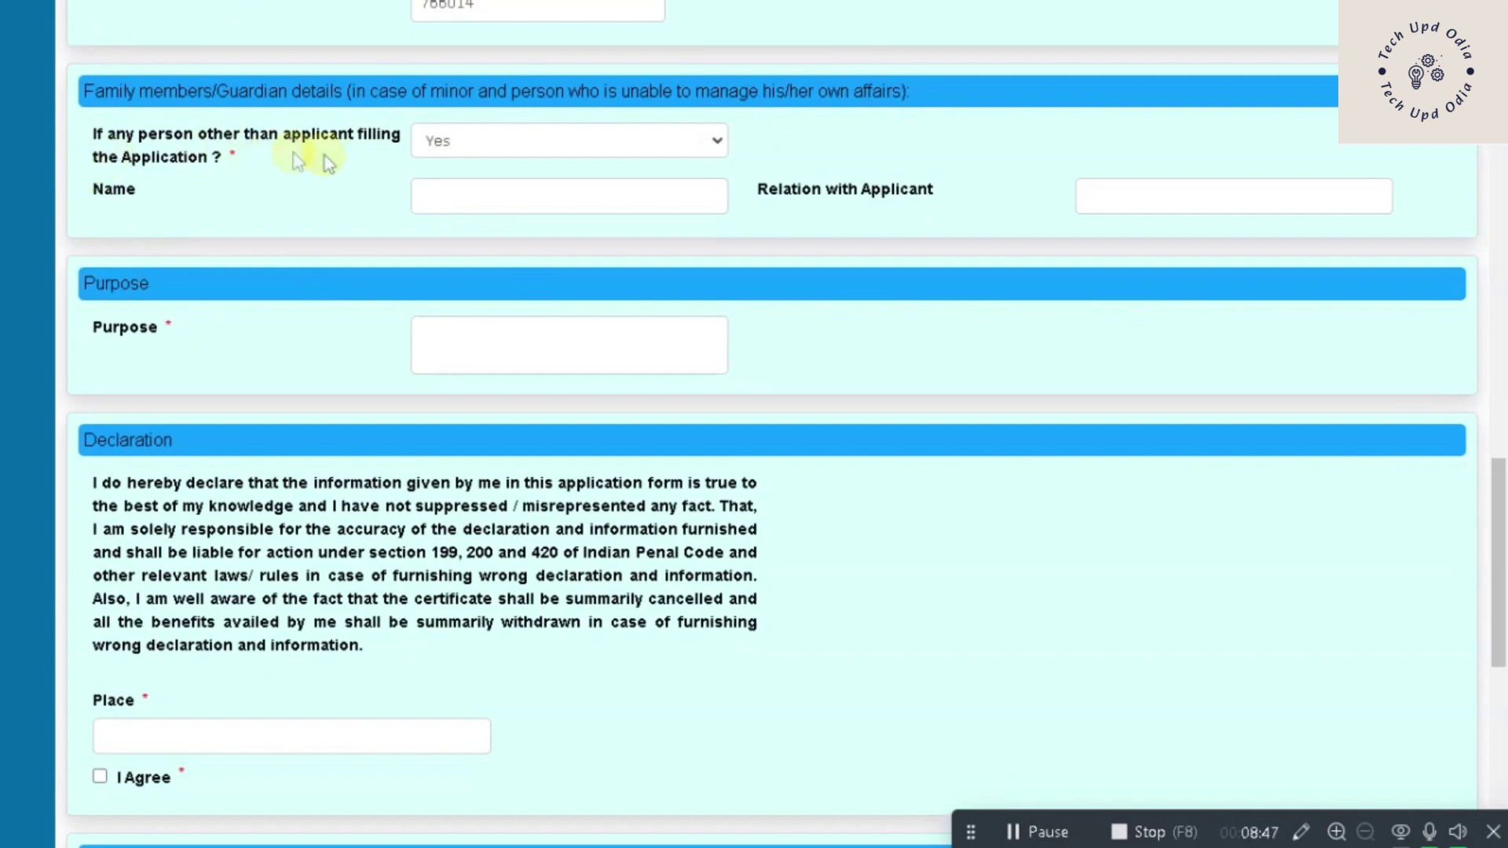
# - Answer No to another person filling the form and enter purpose 'FOR STUDY PURPOSE ONLY'
pyautogui.click(553, 143)
pyautogui.click(551, 143)
pyautogui.click(550, 143)
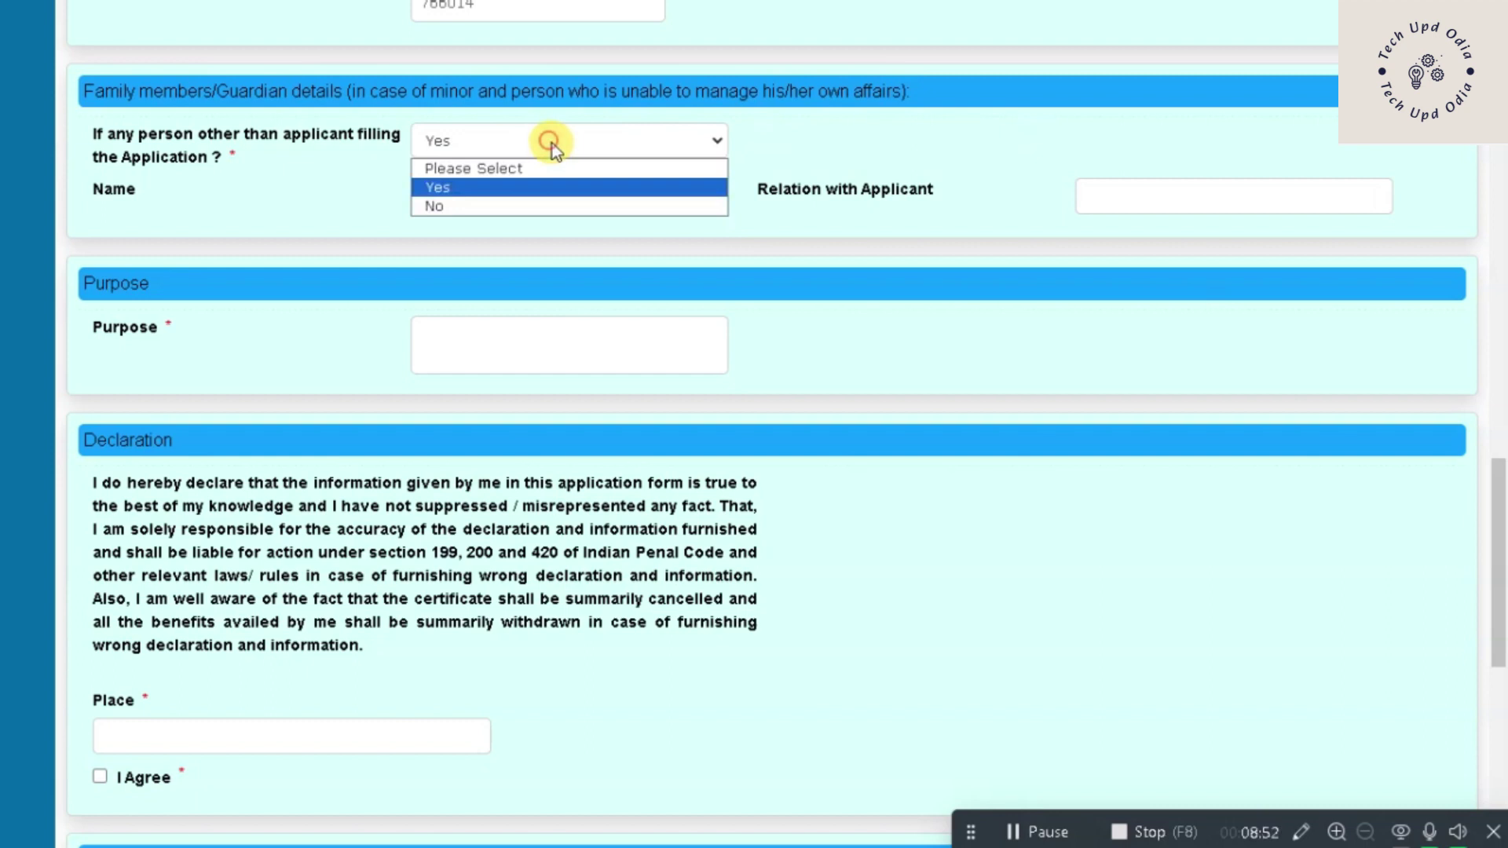
pyautogui.click(465, 192)
pyautogui.click(510, 140)
pyautogui.click(471, 206)
pyautogui.click(519, 308)
pyautogui.write('FOR STUDY')
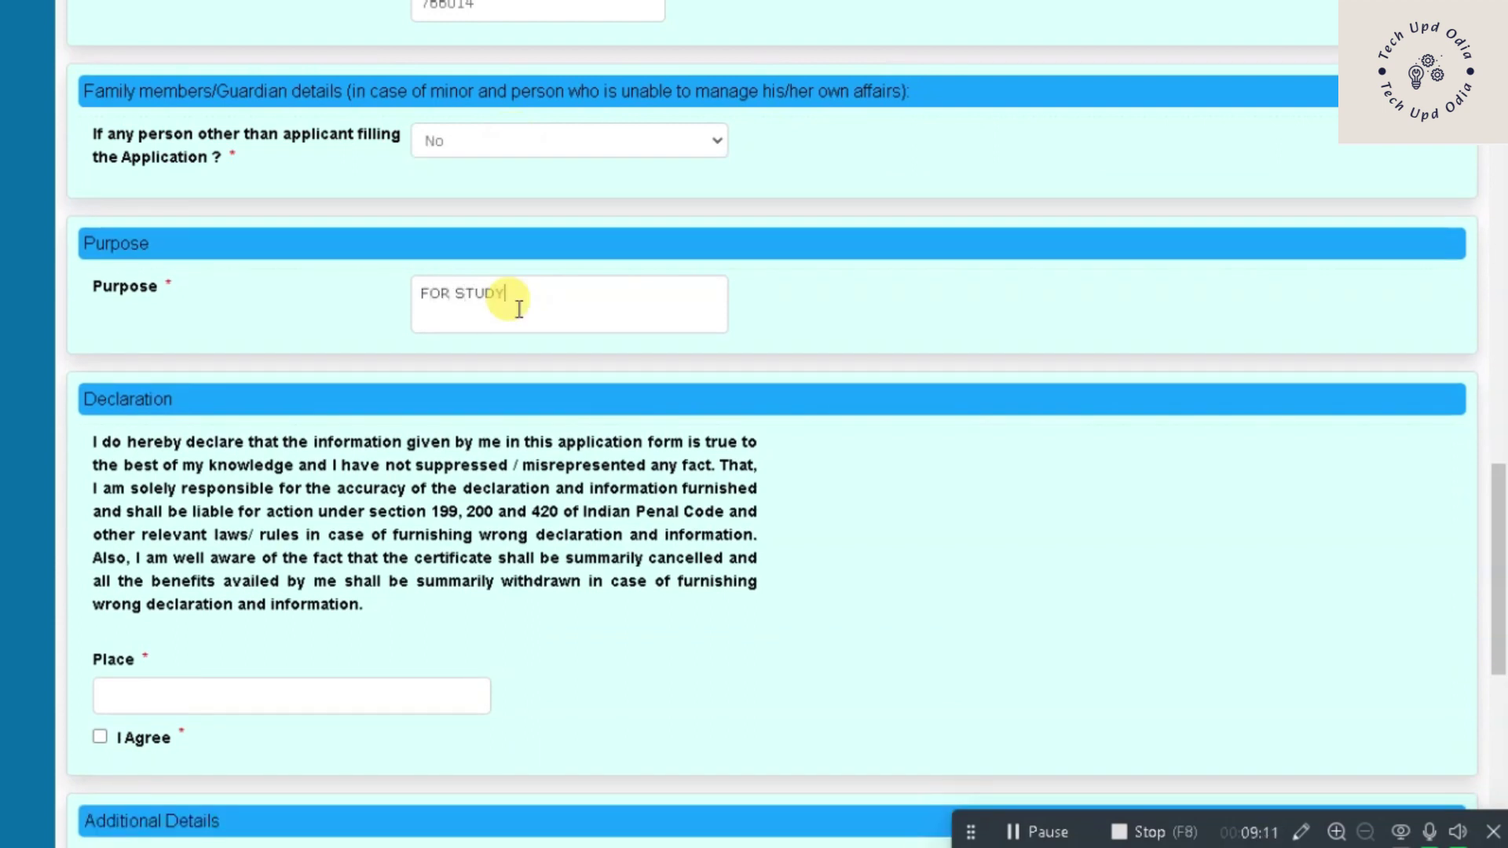
pyautogui.write(' PURPOSE ONLY')
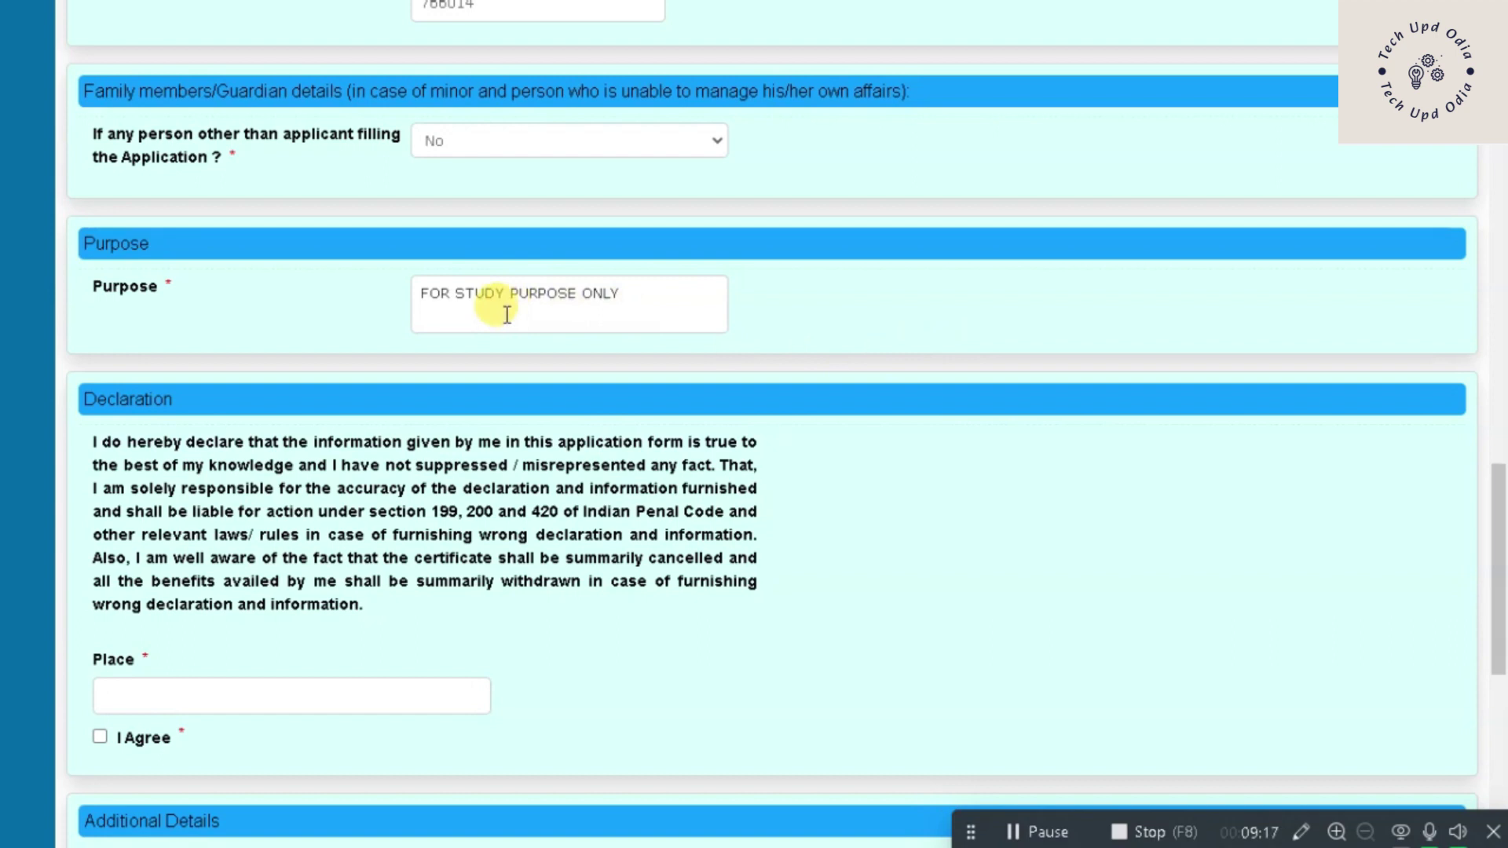
# - Enter BUDHIPADAR as the declaration place and tick I Agree
pyautogui.scroll(-3, 758, 395)
pyautogui.click(222, 397)
pyautogui.write('PANDKUL')
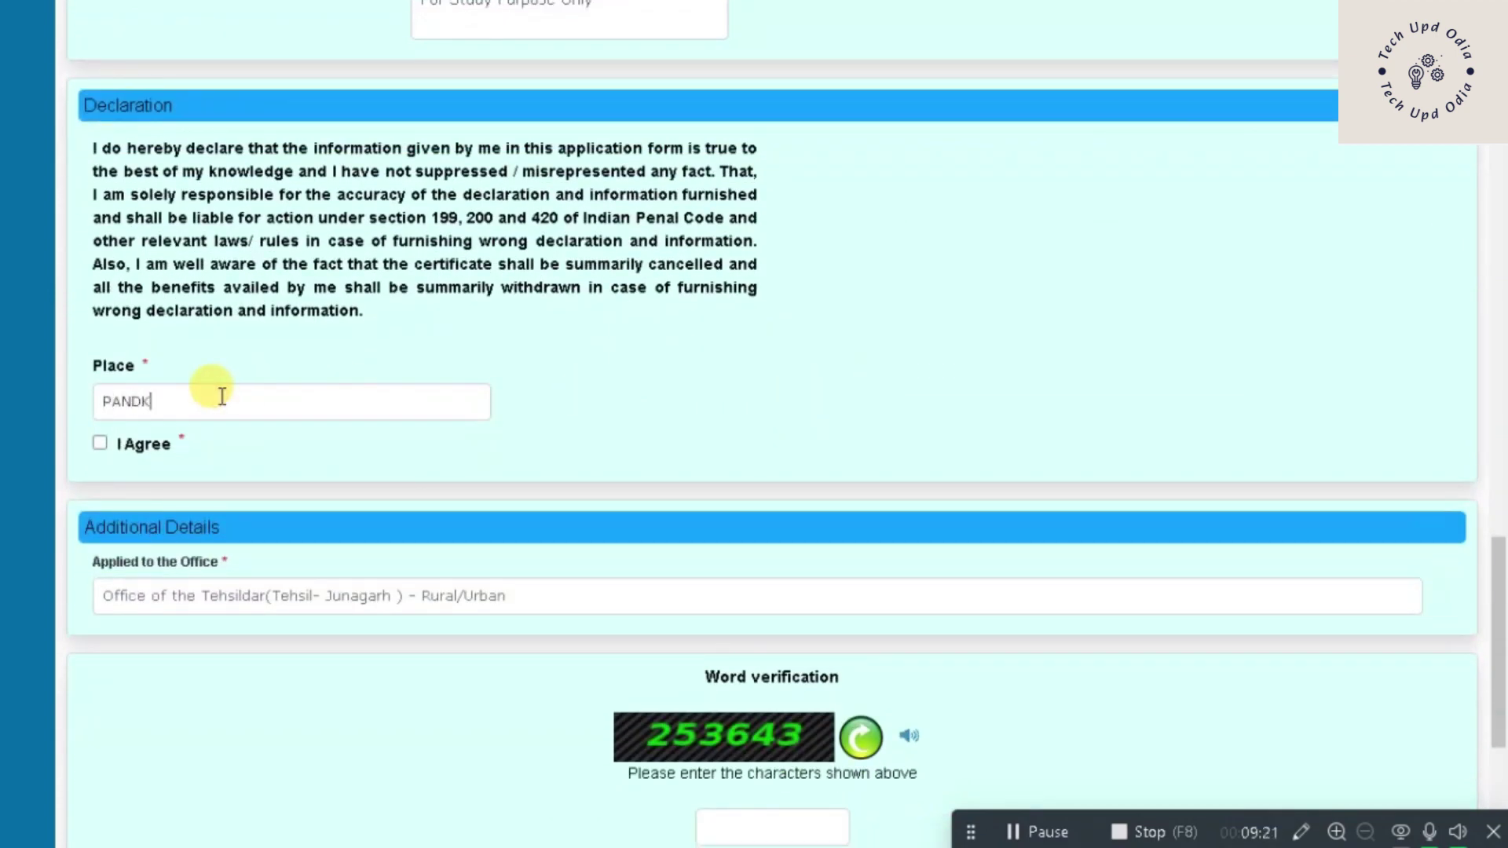
pyautogui.press('BackSpace')
pyautogui.press('BackSpace')
pyautogui.press('BackSpace')
pyautogui.press('BackSpace')
pyautogui.press('BackSpace')
pyautogui.press('BackSpace')
pyautogui.write('BUDHIPADAR')
pyautogui.click(100, 443)
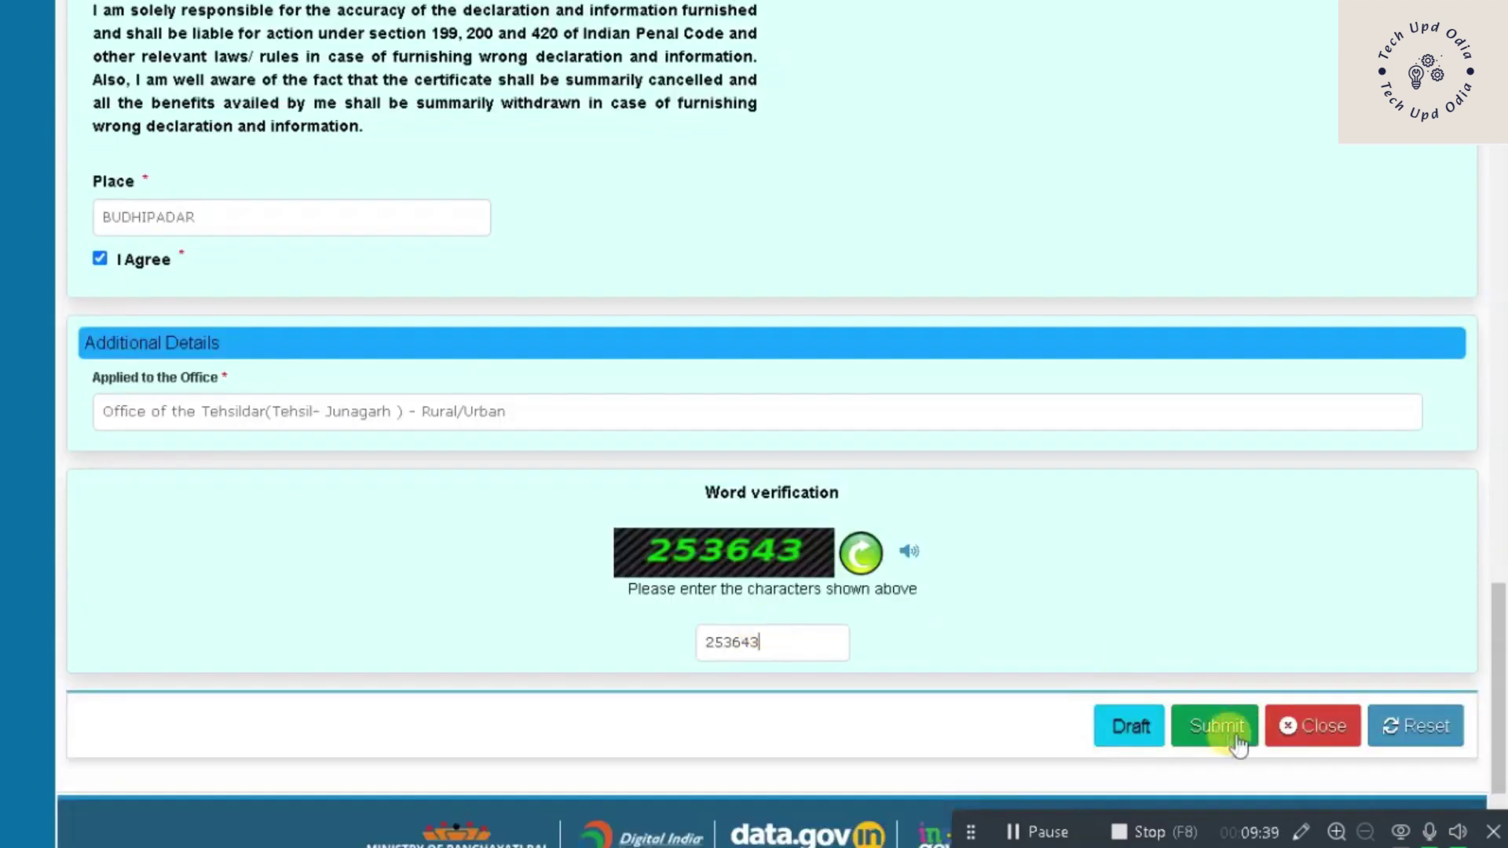
# - Submit the application form and clear the verification characters to retype them
pyautogui.click(1214, 726)
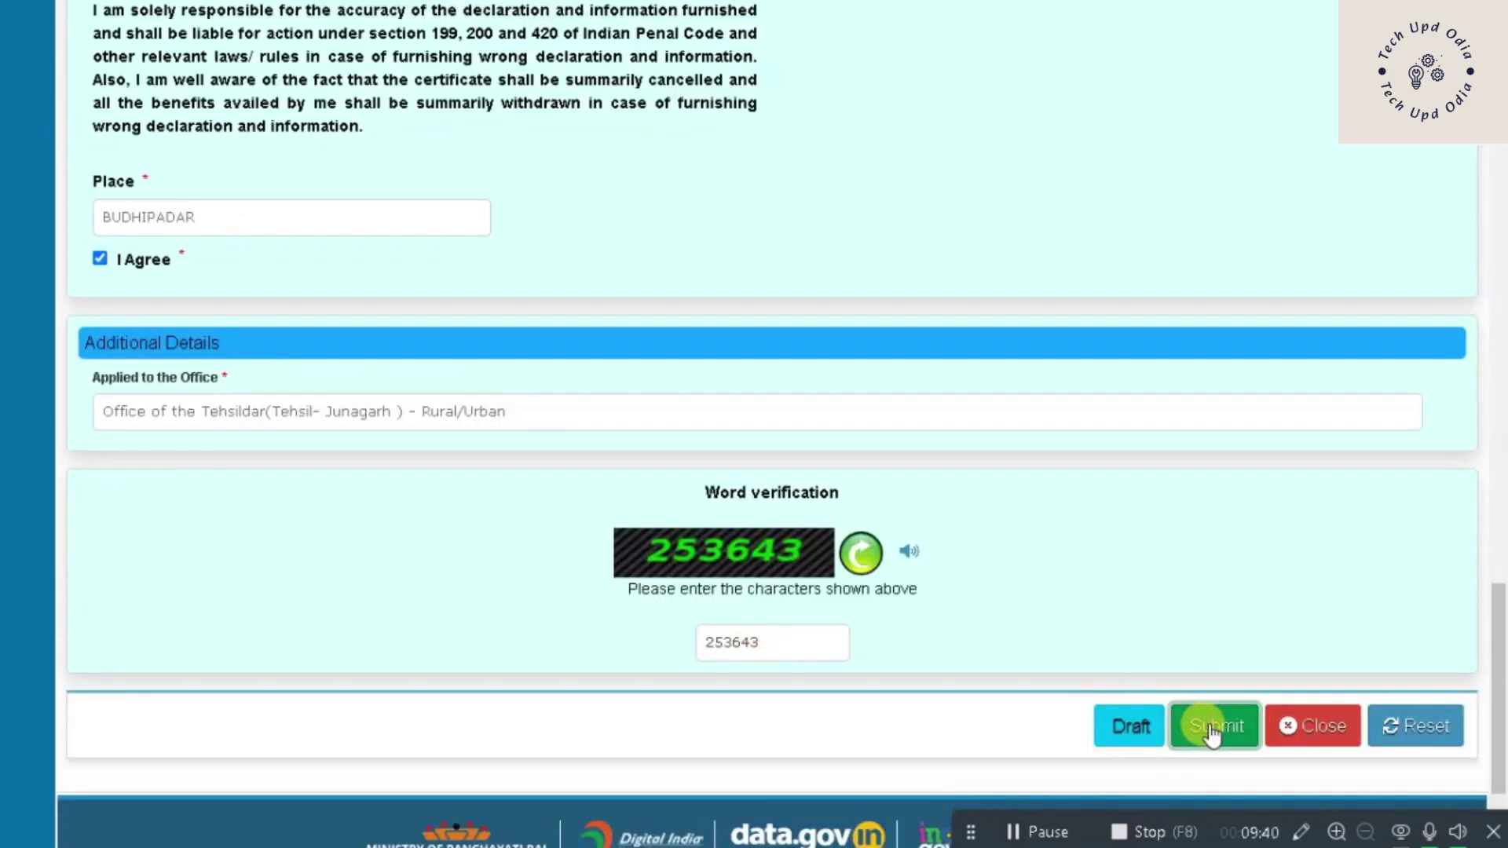
pyautogui.doubleClick(780, 643)
pyautogui.press('BackSpace')
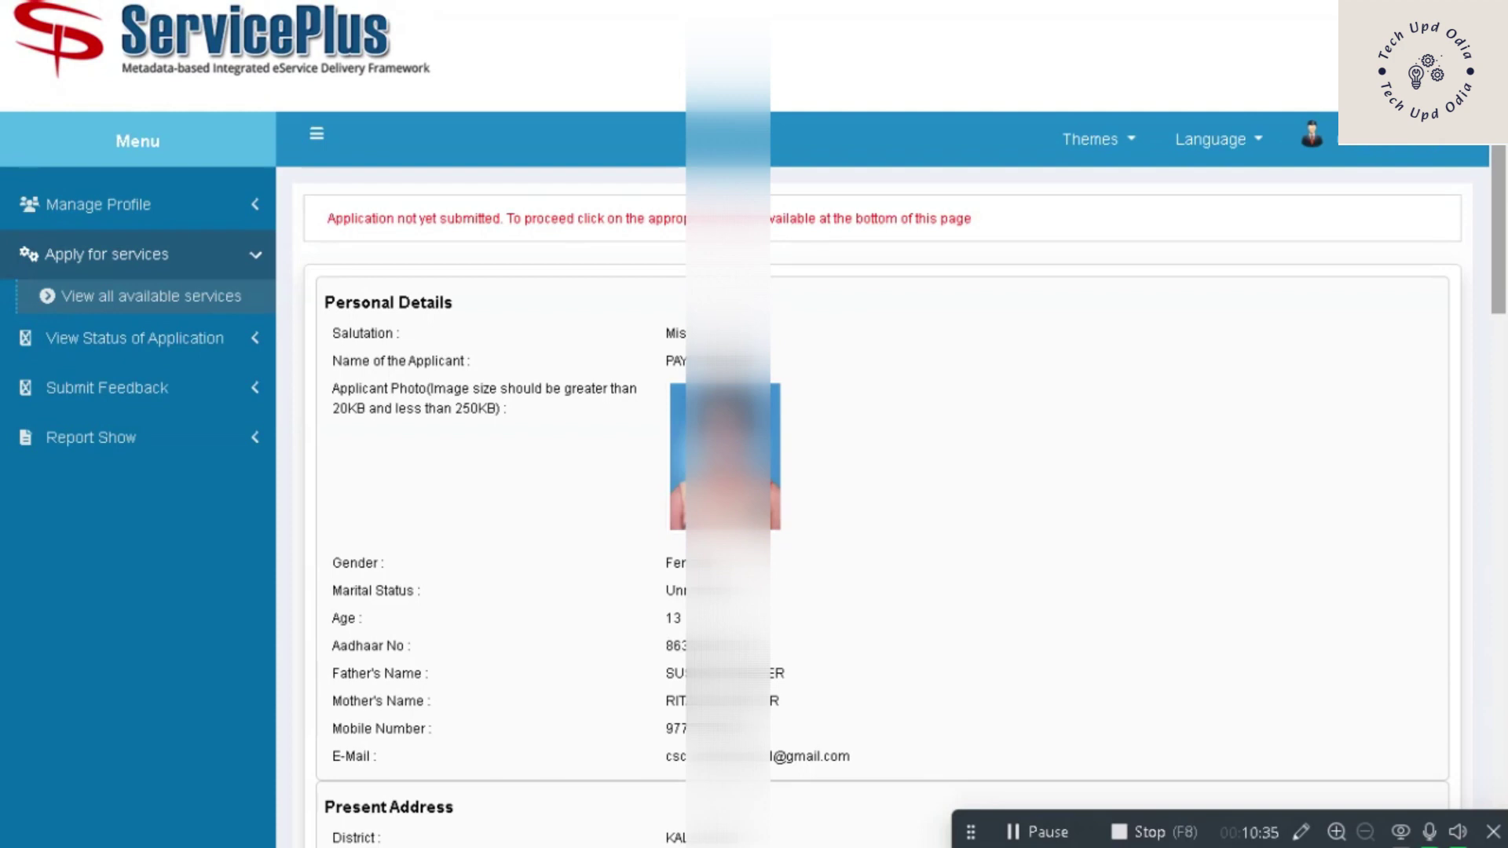
# - Scroll to the end of the application preview and proceed to Attach Annexure
pyautogui.moveTo(1498, 201); pyautogui.dragTo(1498, 259)
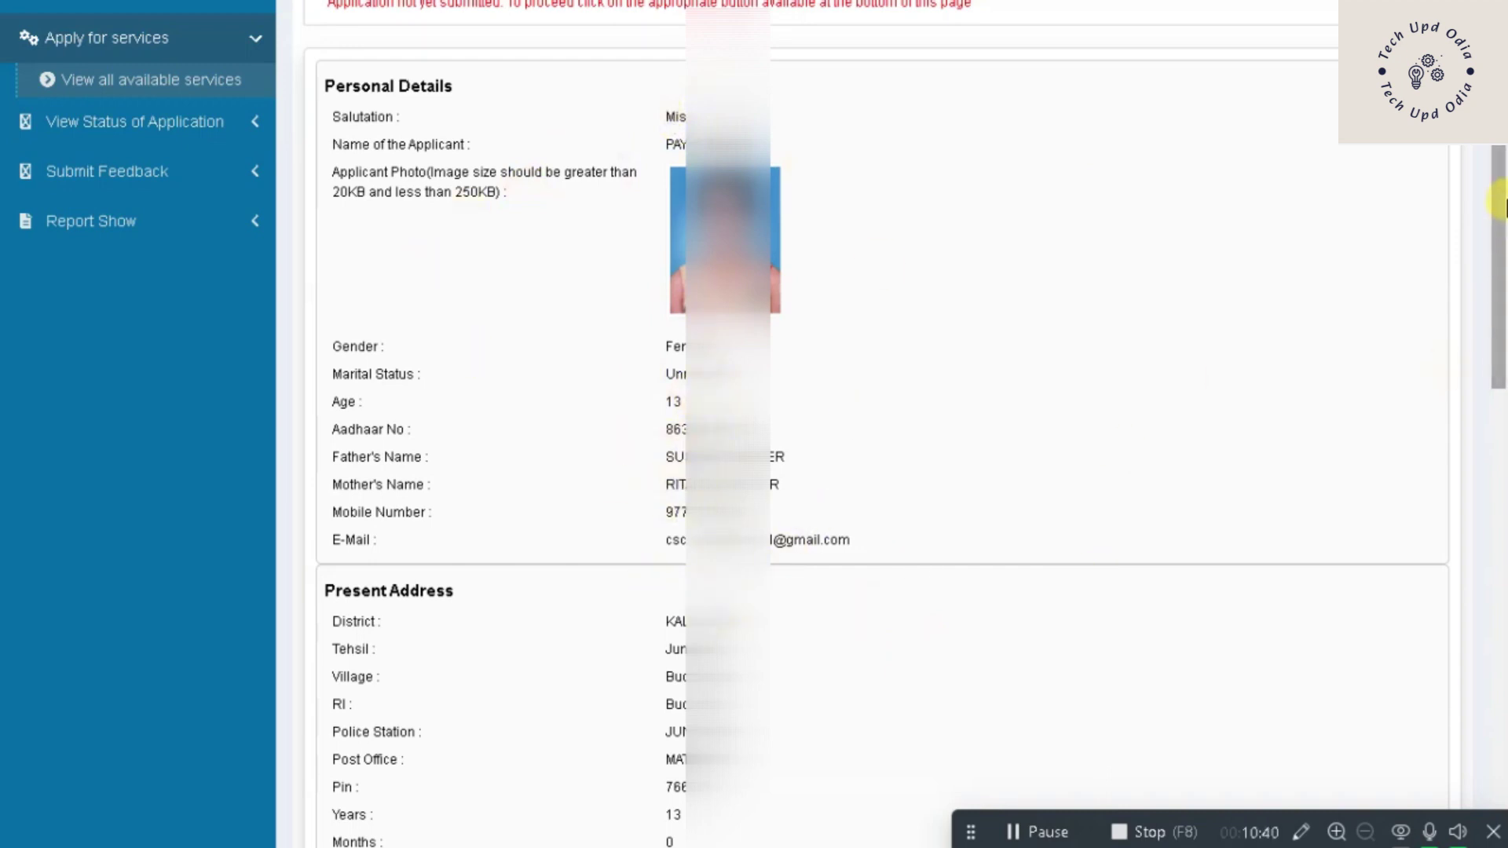
pyautogui.moveTo(1504, 202); pyautogui.dragTo(1505, 660)
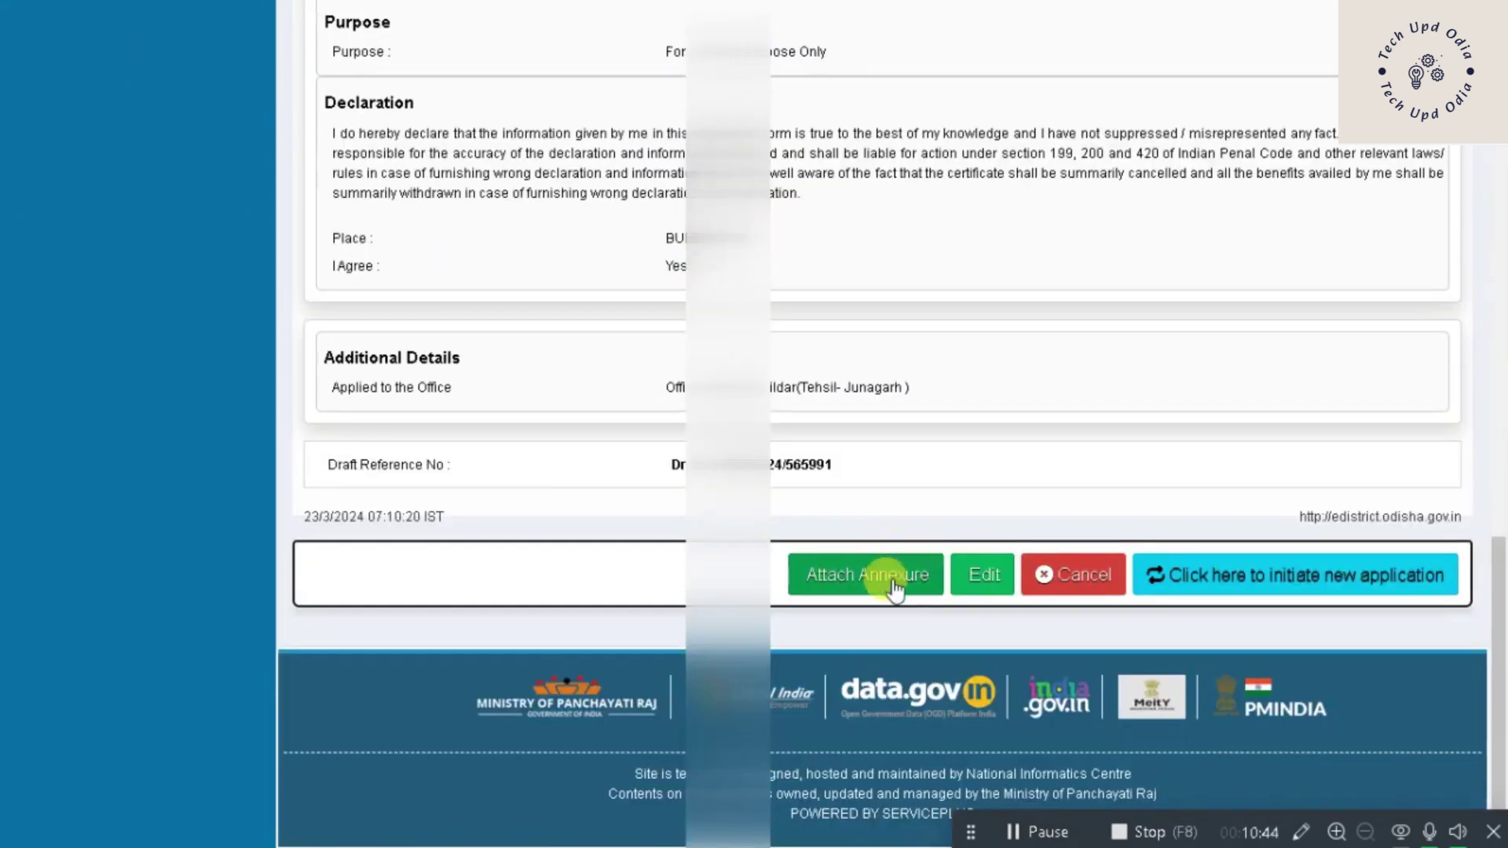
pyautogui.click(892, 580)
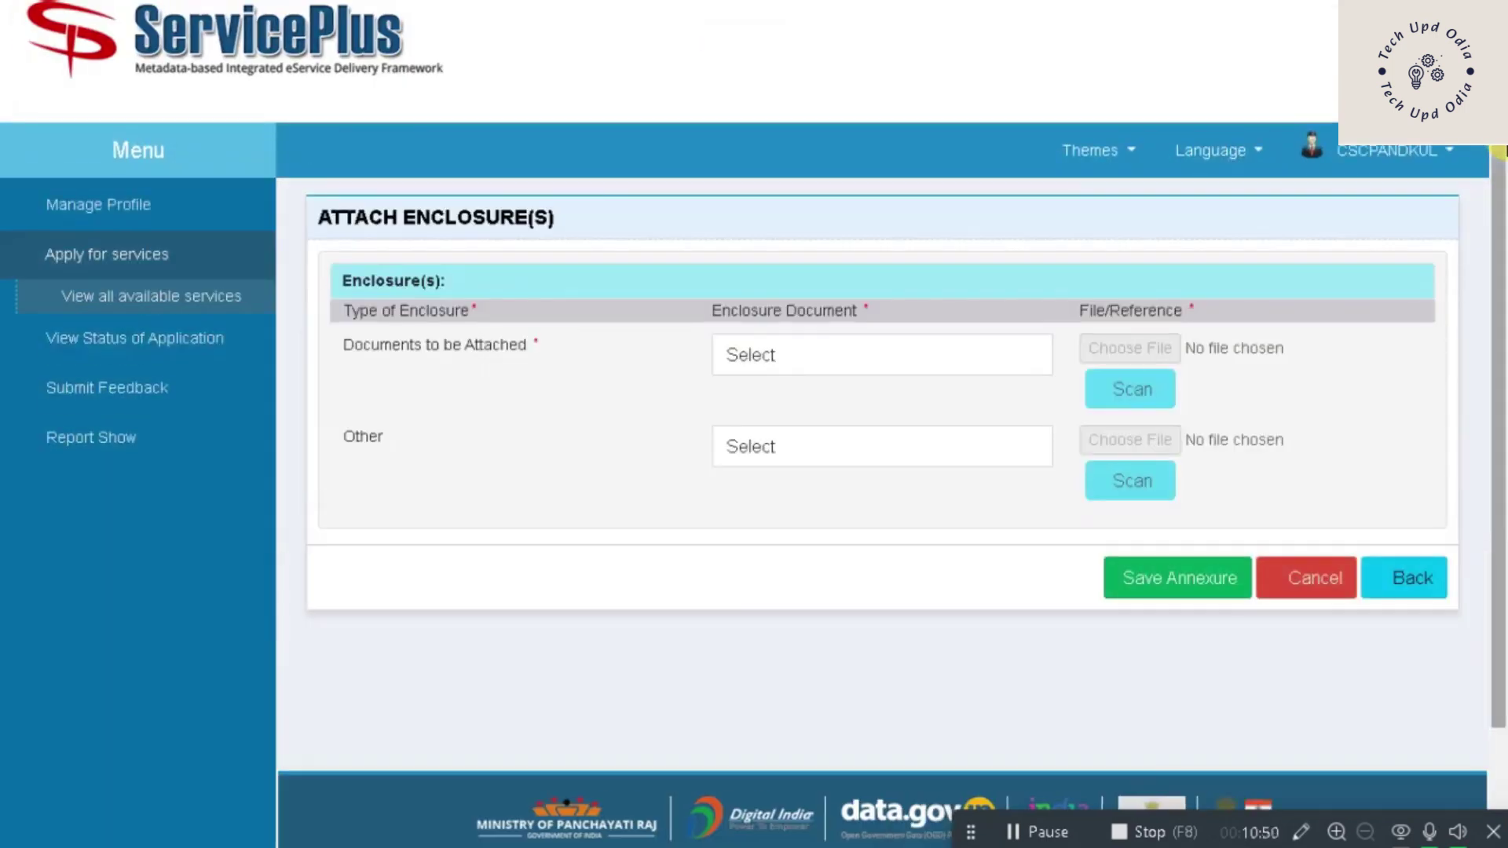
# - Attach AADHAR CARD.pdf as the EPIC/Aadhaar Card document
pyautogui.click(917, 350)
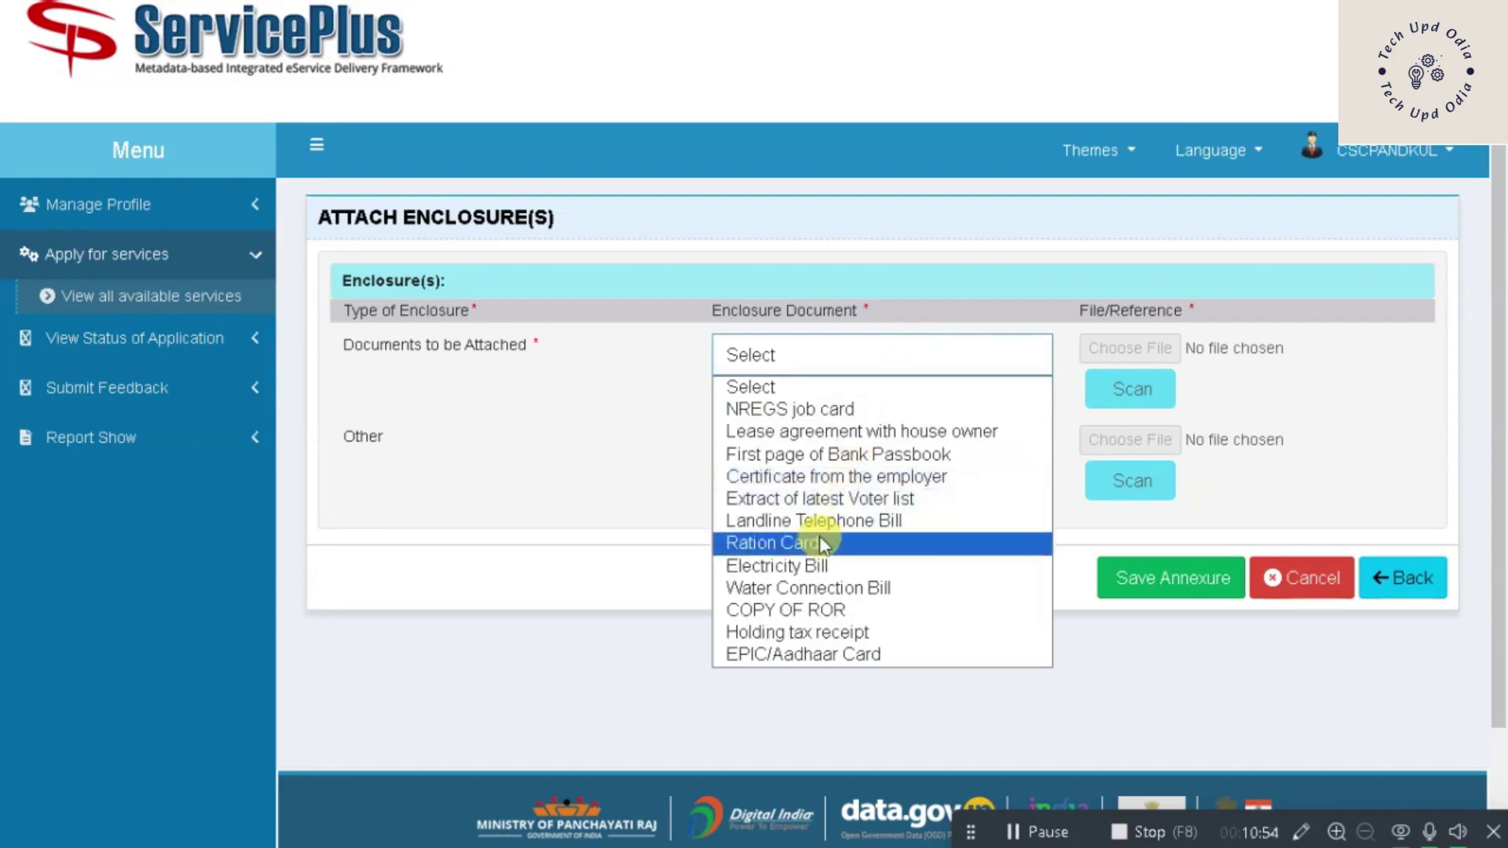
pyautogui.click(866, 656)
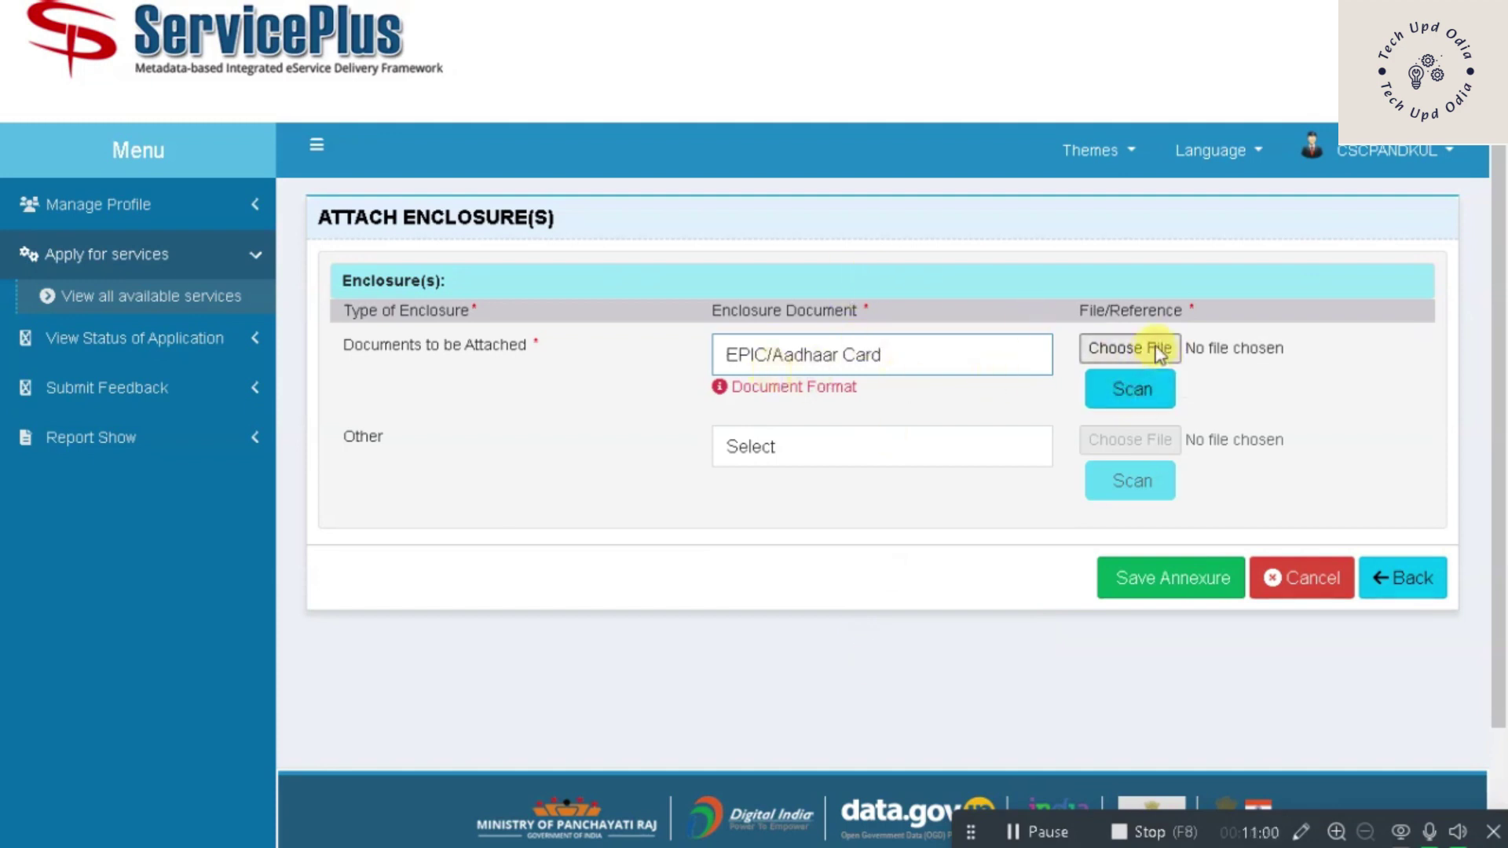
pyautogui.click(1129, 348)
pyautogui.click(267, 169)
pyautogui.click(572, 492)
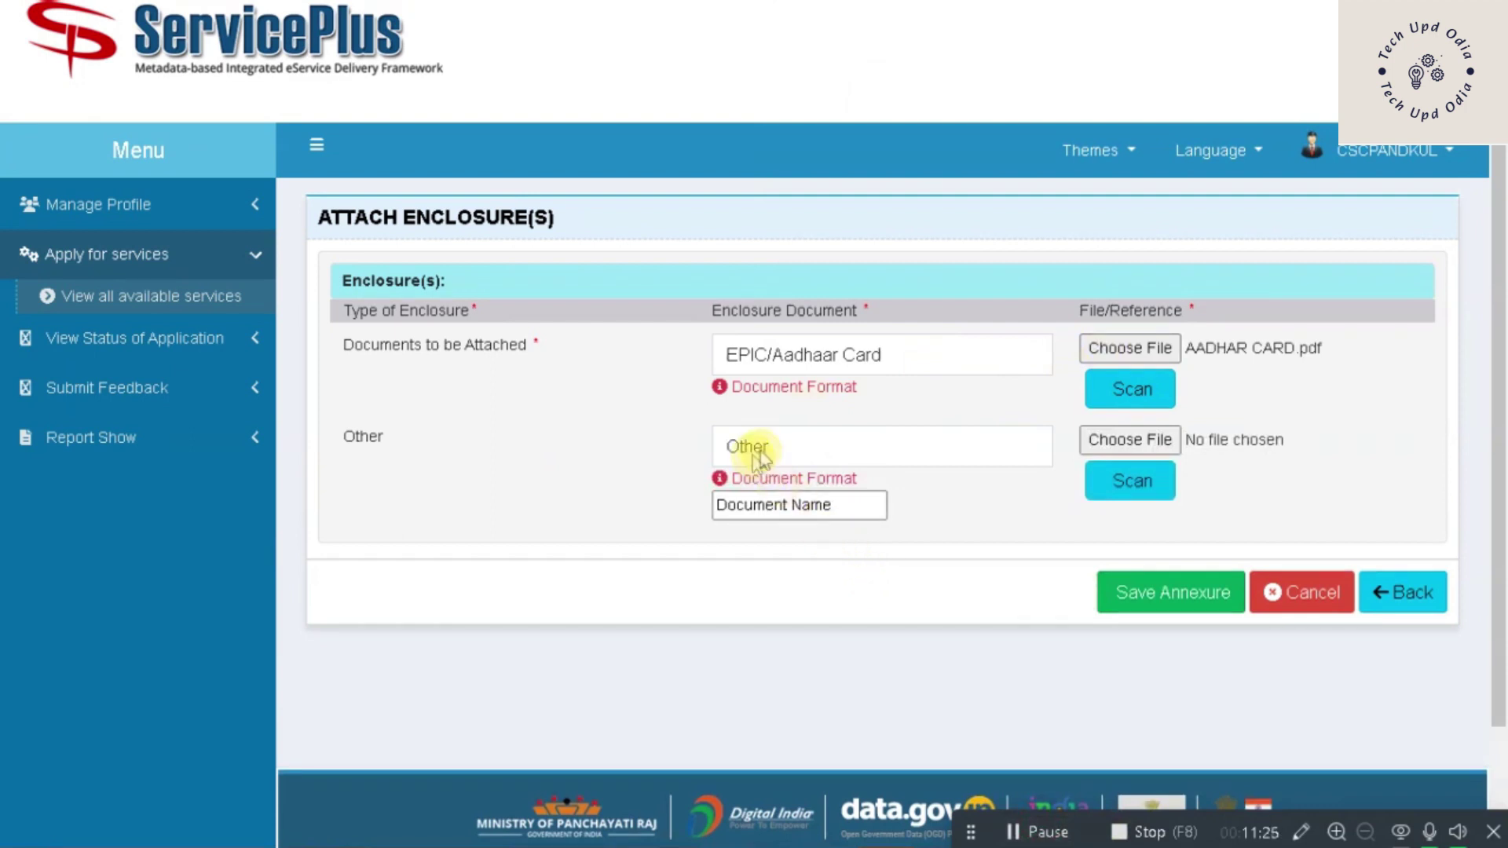
# - Attach DECLARATION FORM.pdf as an Other document named DECLARATION FORM and save the annexures
pyautogui.click(820, 444)
pyautogui.click(829, 448)
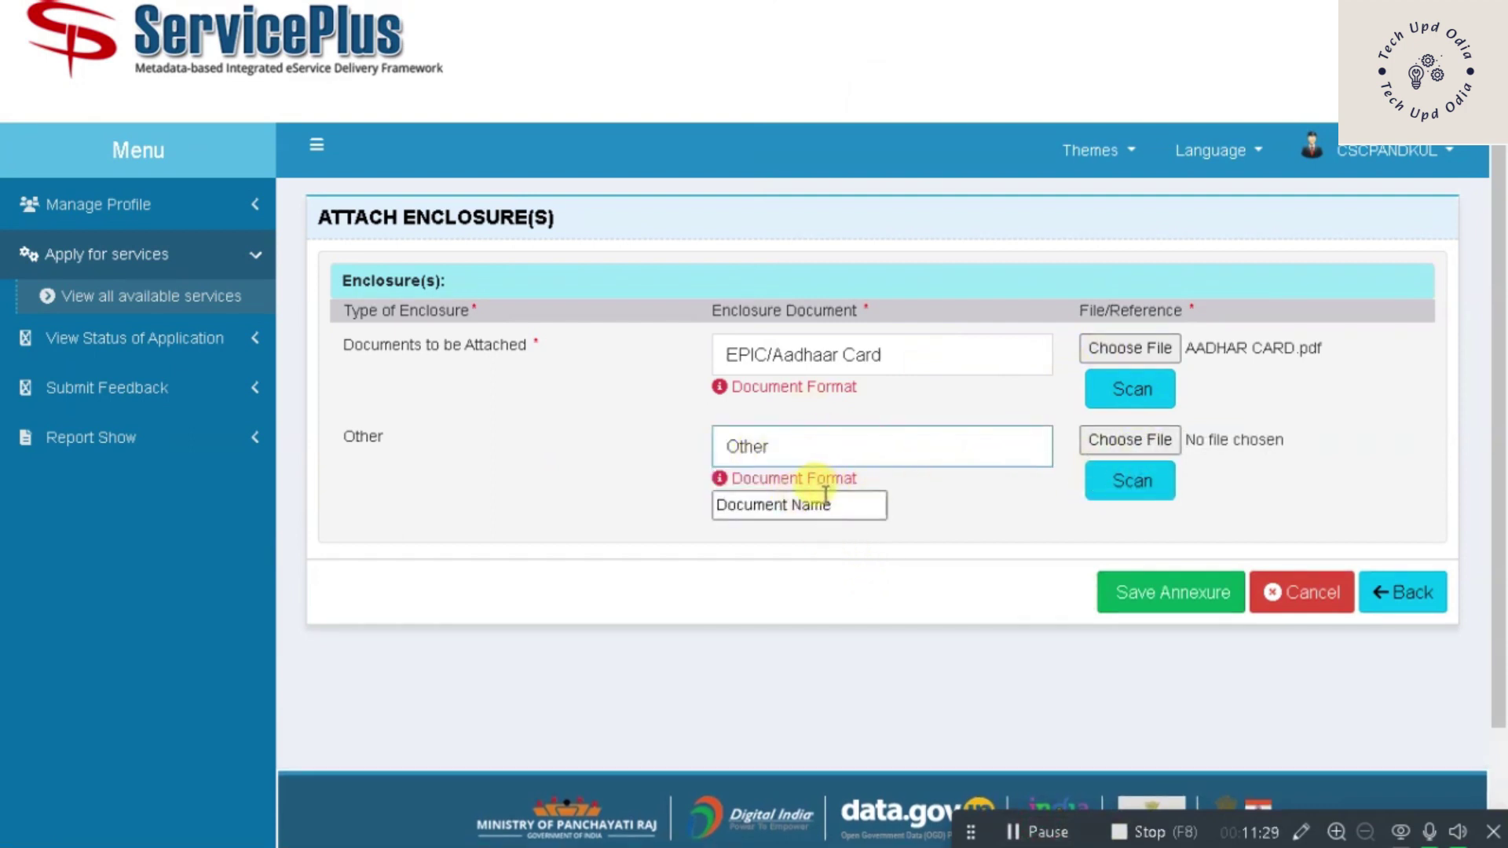
pyautogui.click(824, 497)
pyautogui.write('DECLA')
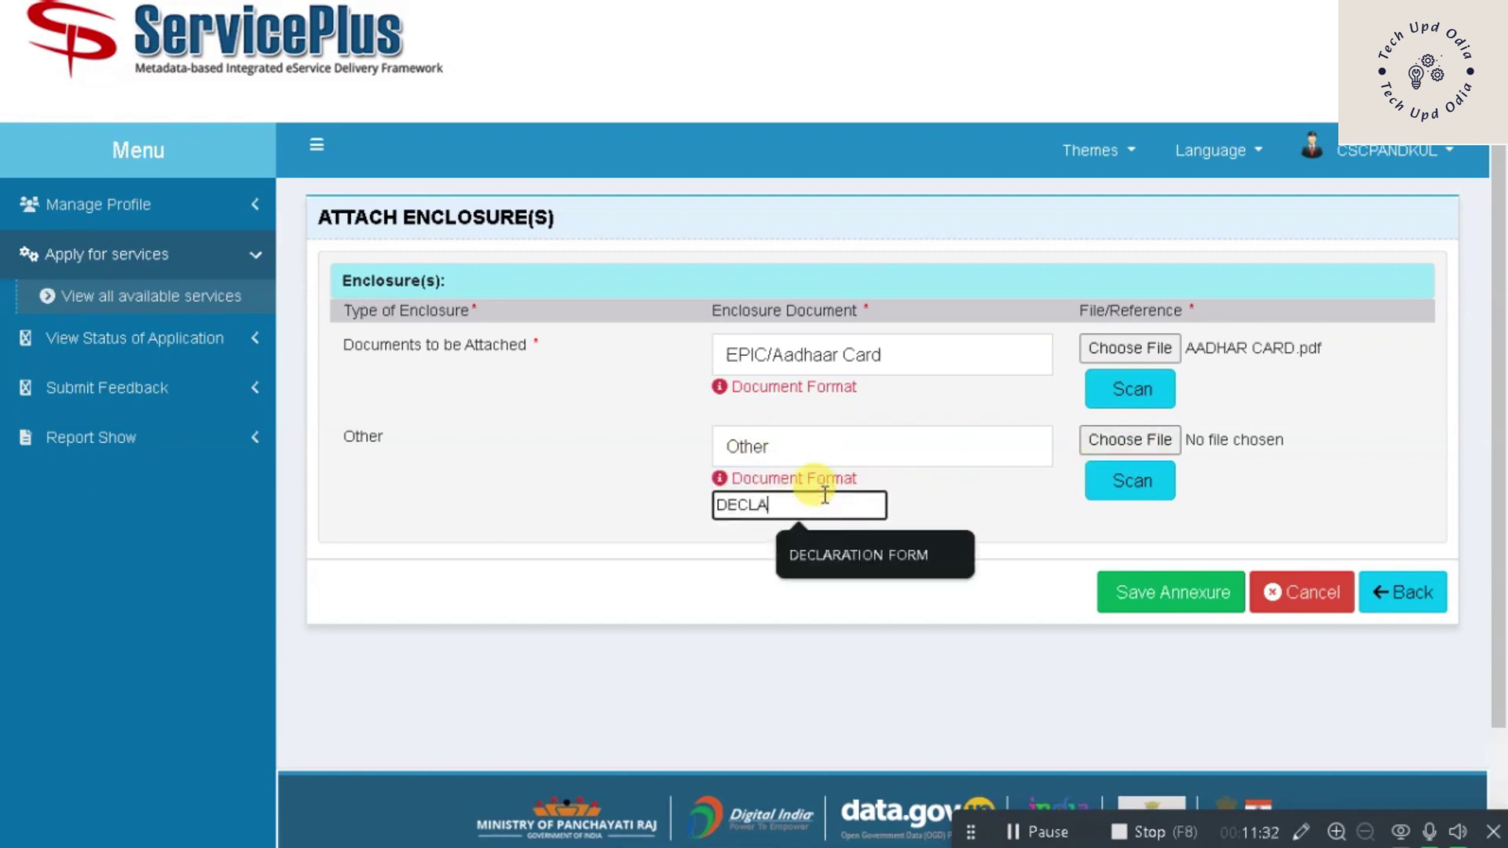
pyautogui.click(841, 553)
pyautogui.click(1167, 439)
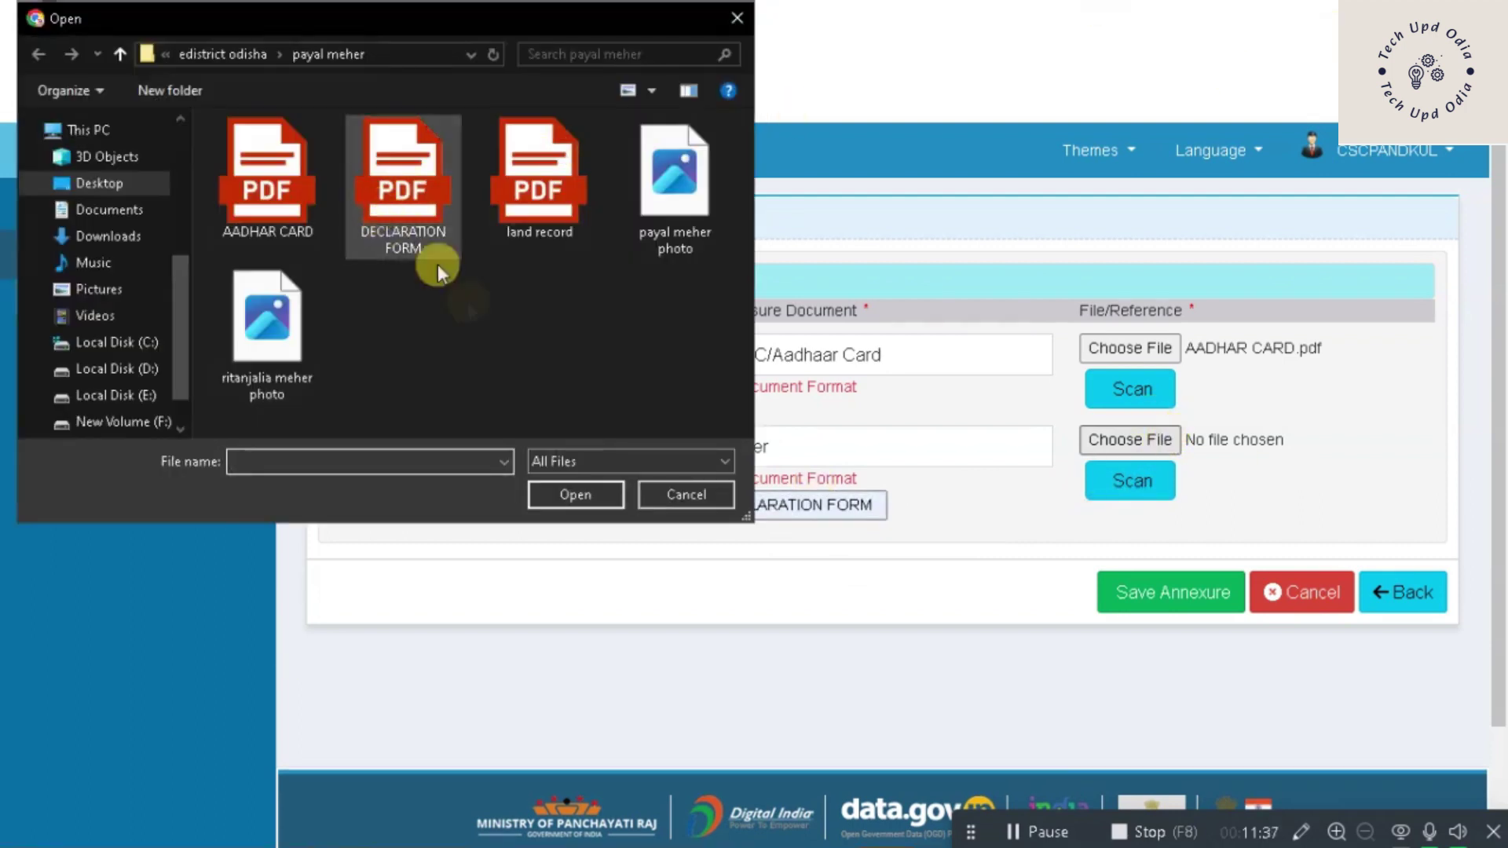
pyautogui.click(404, 195)
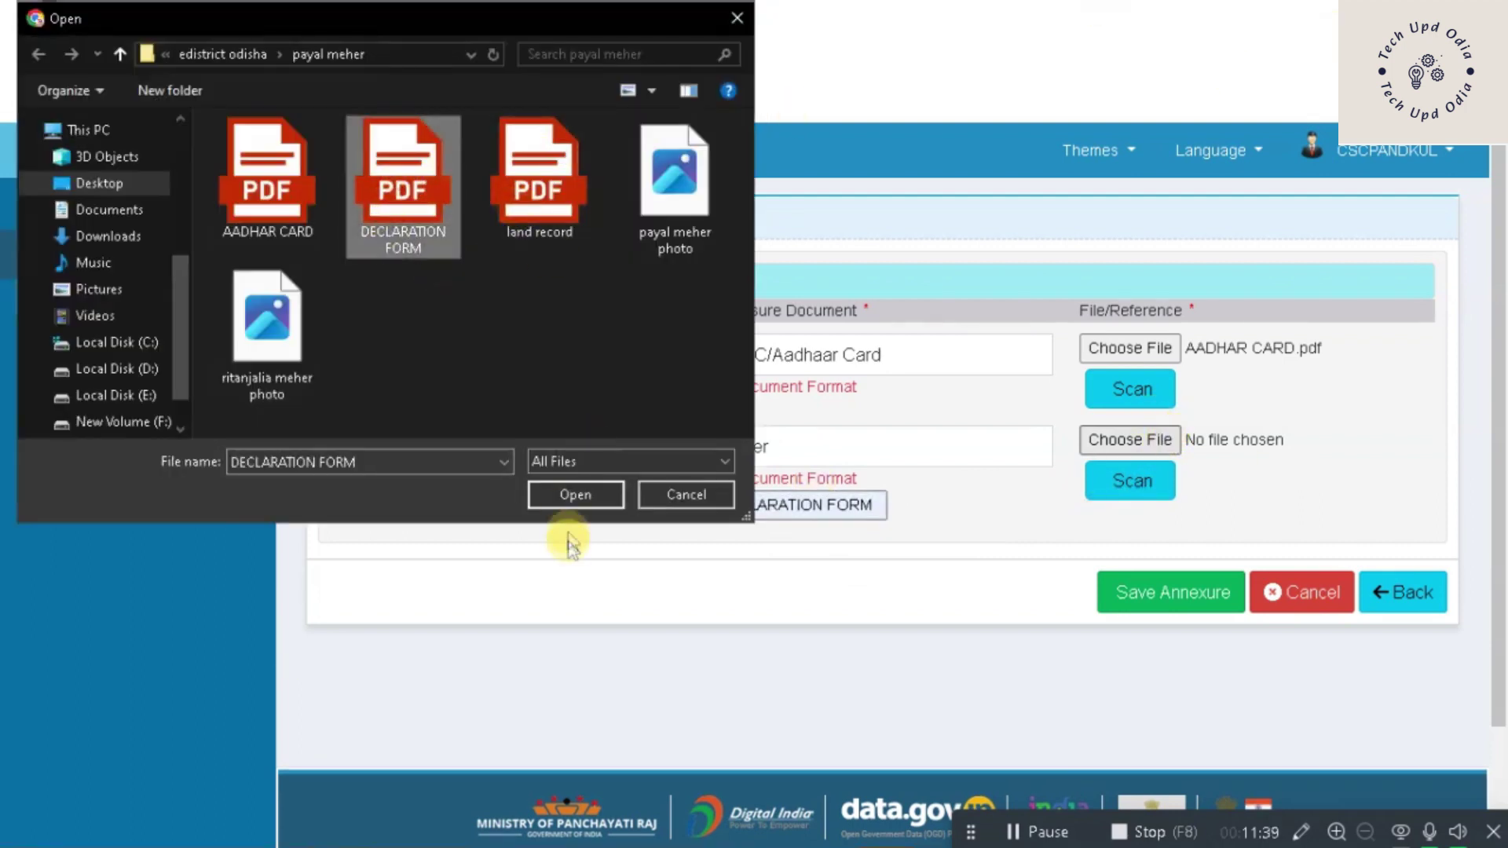
pyautogui.click(567, 495)
pyautogui.click(1161, 608)
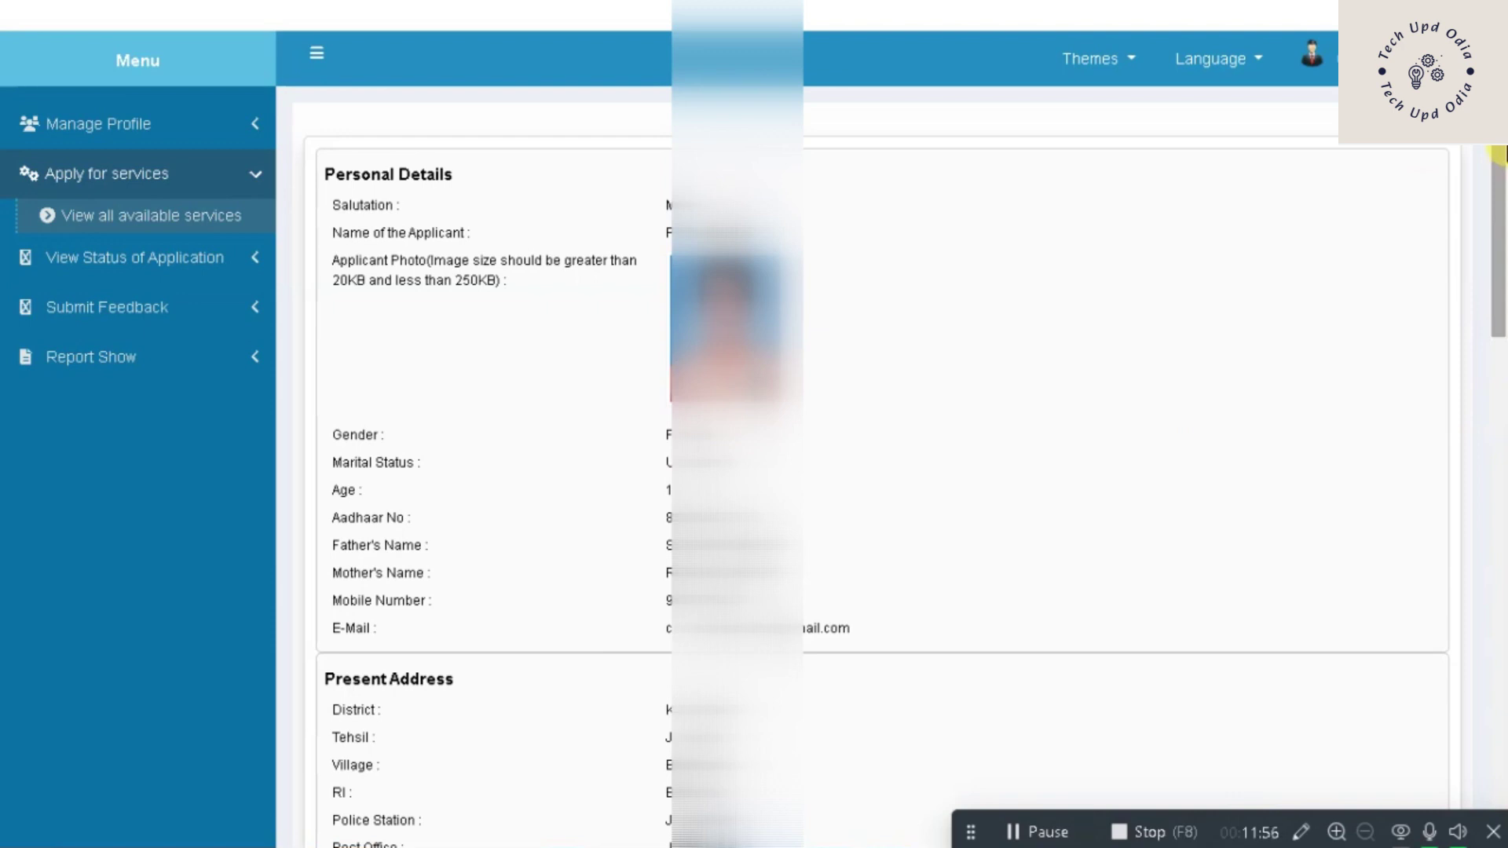
# - Submit the Resident Certificate application, then export the 23/03/2024 acknowledgement form to PDF
pyautogui.scroll(-4, 1502, 290)
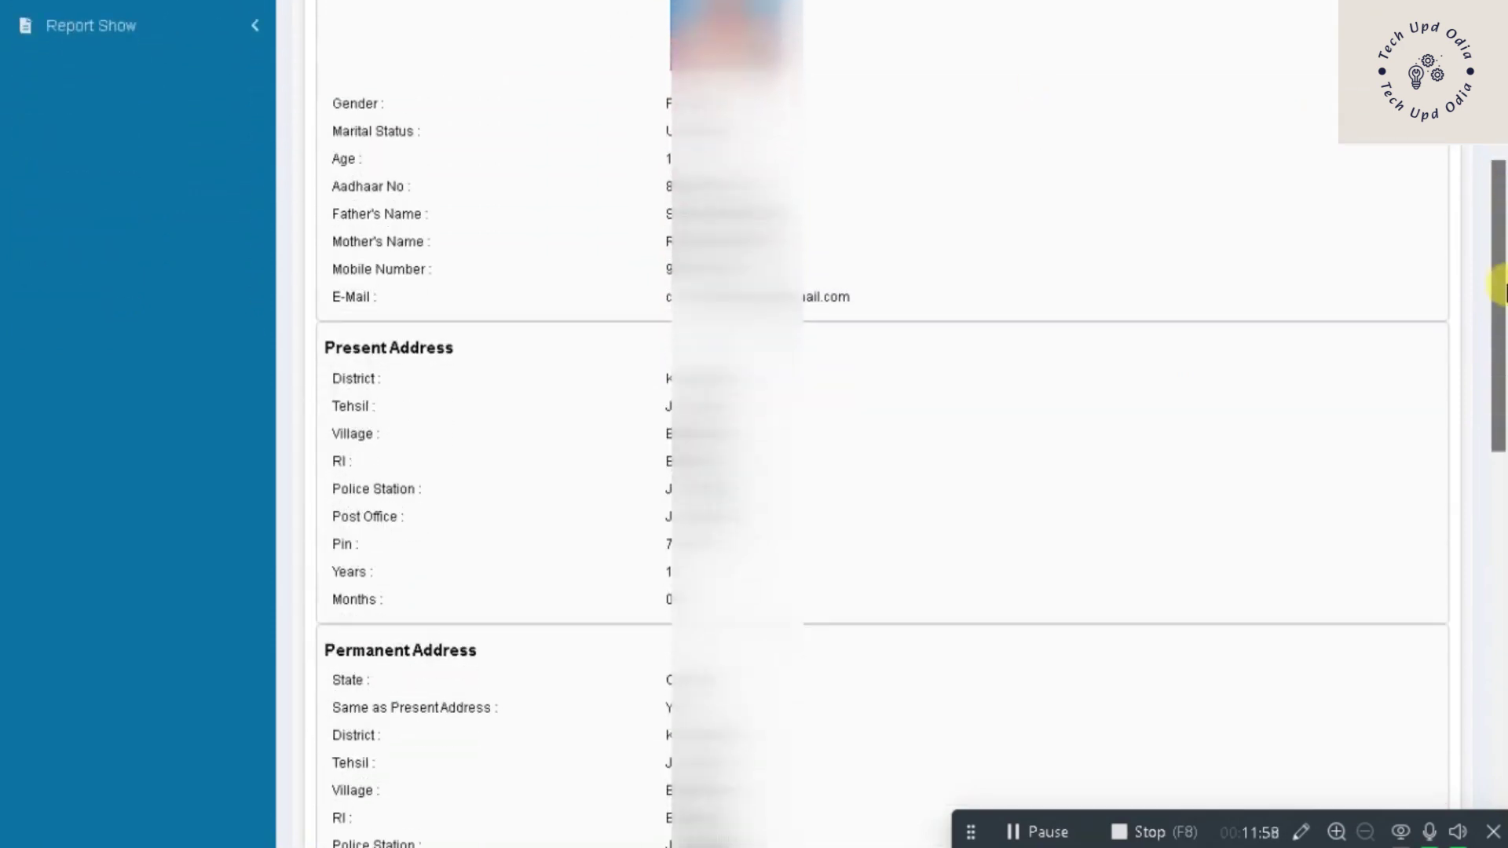
pyautogui.scroll(-14, 1502, 290)
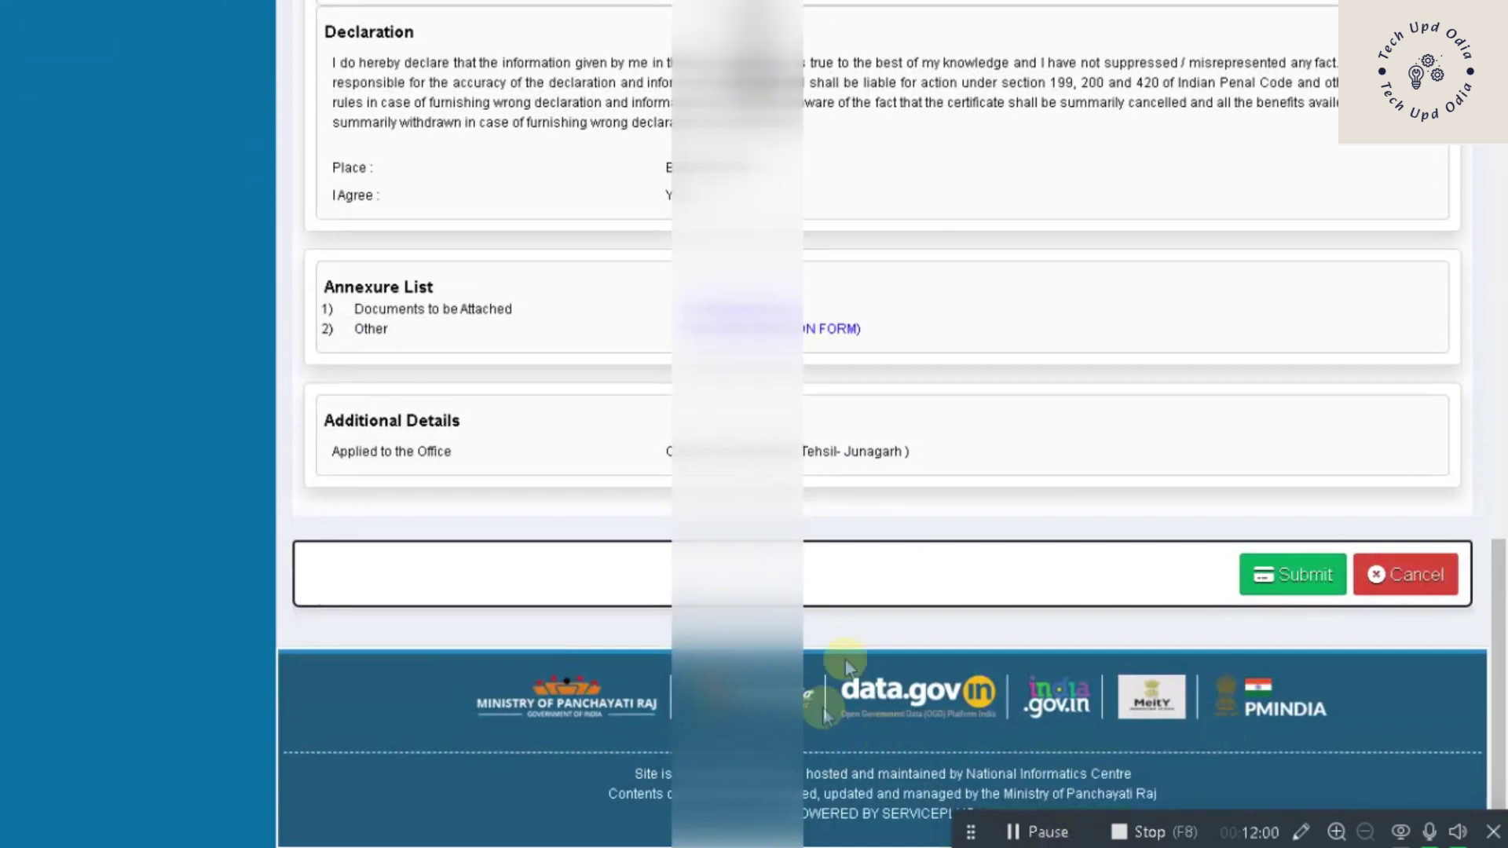
pyautogui.click(1321, 581)
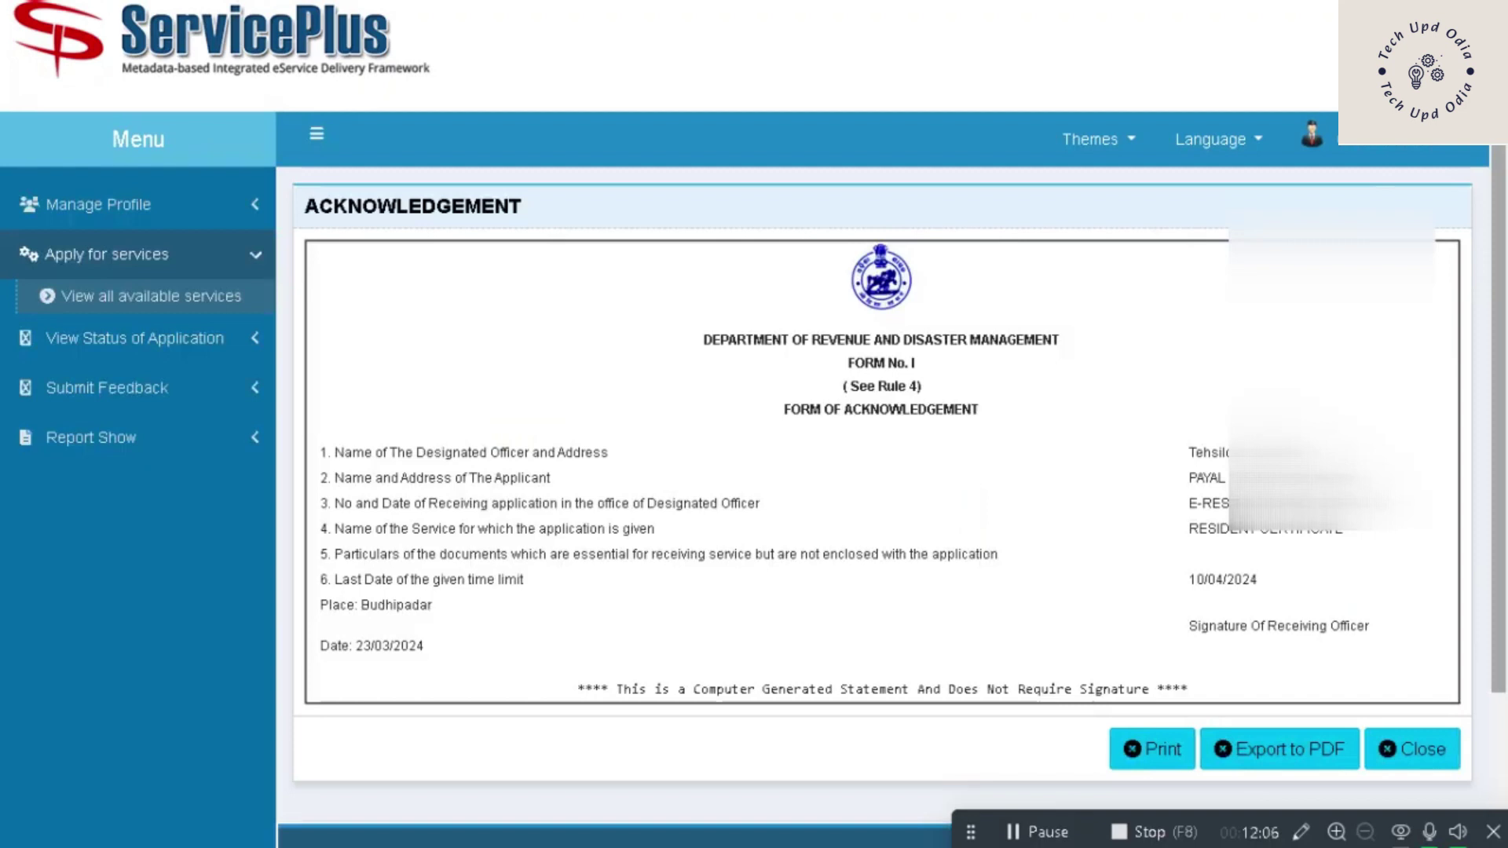
pyautogui.moveTo(1500, 122); pyautogui.dragTo(1499, 166)
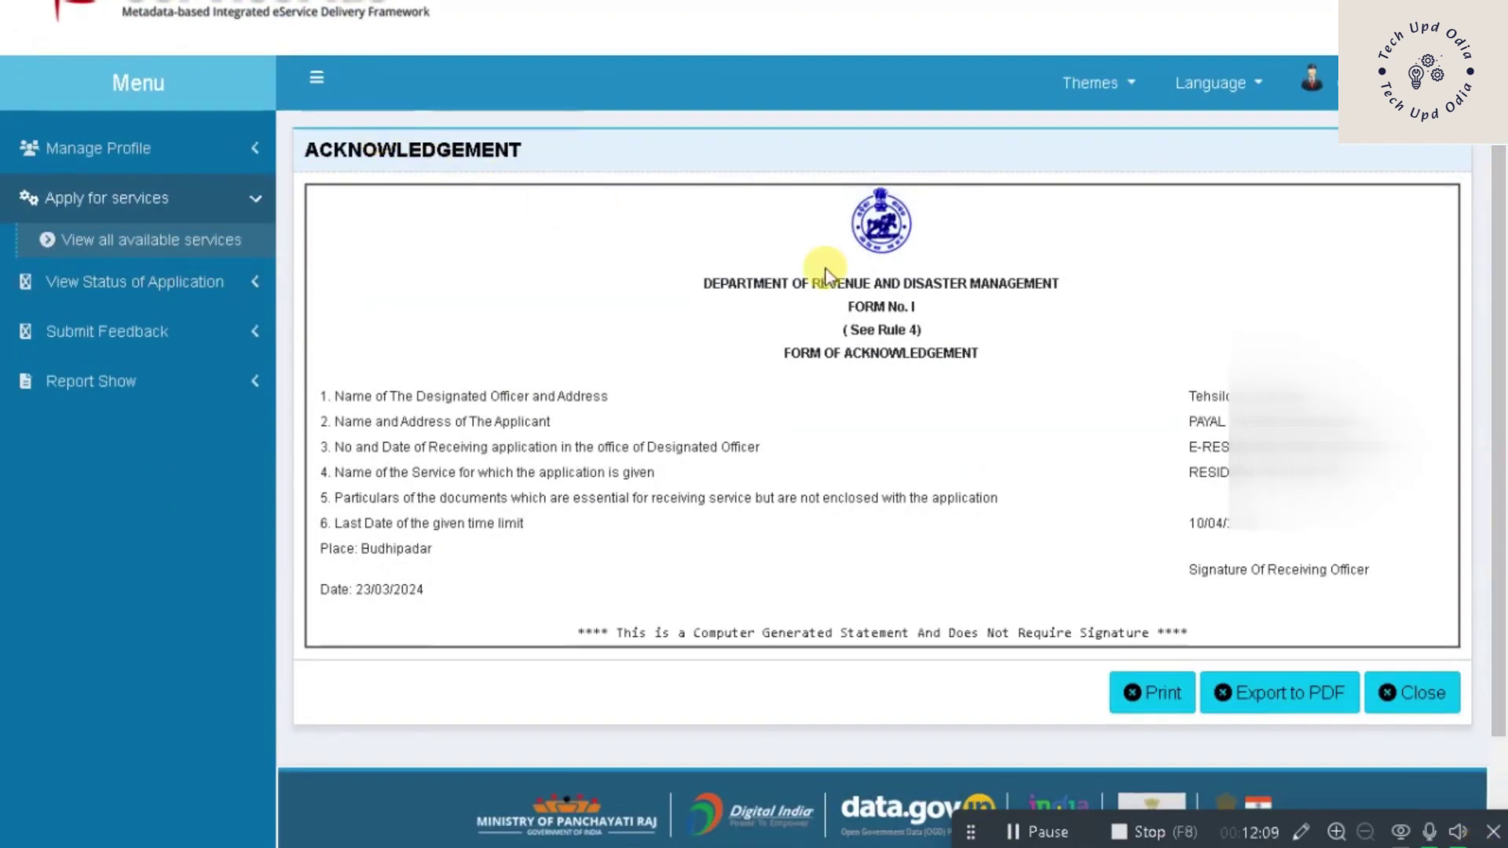
pyautogui.click(1300, 695)
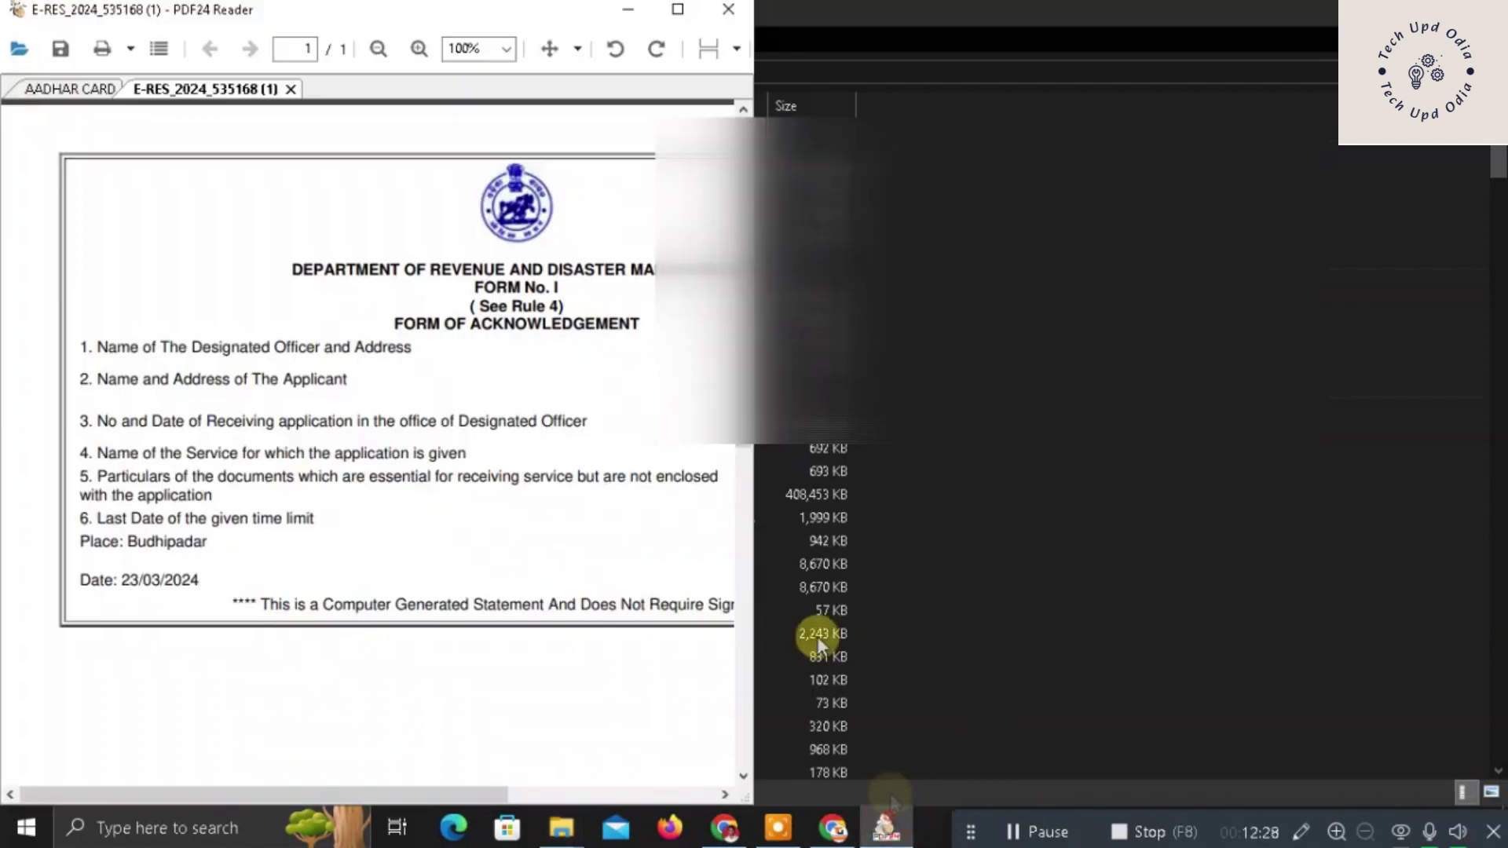
# - Open the newest E-RES acknowledgement PDF in PDF24 Reader and maximize the window
pyautogui.click(885, 828)
pyautogui.click(680, 9)
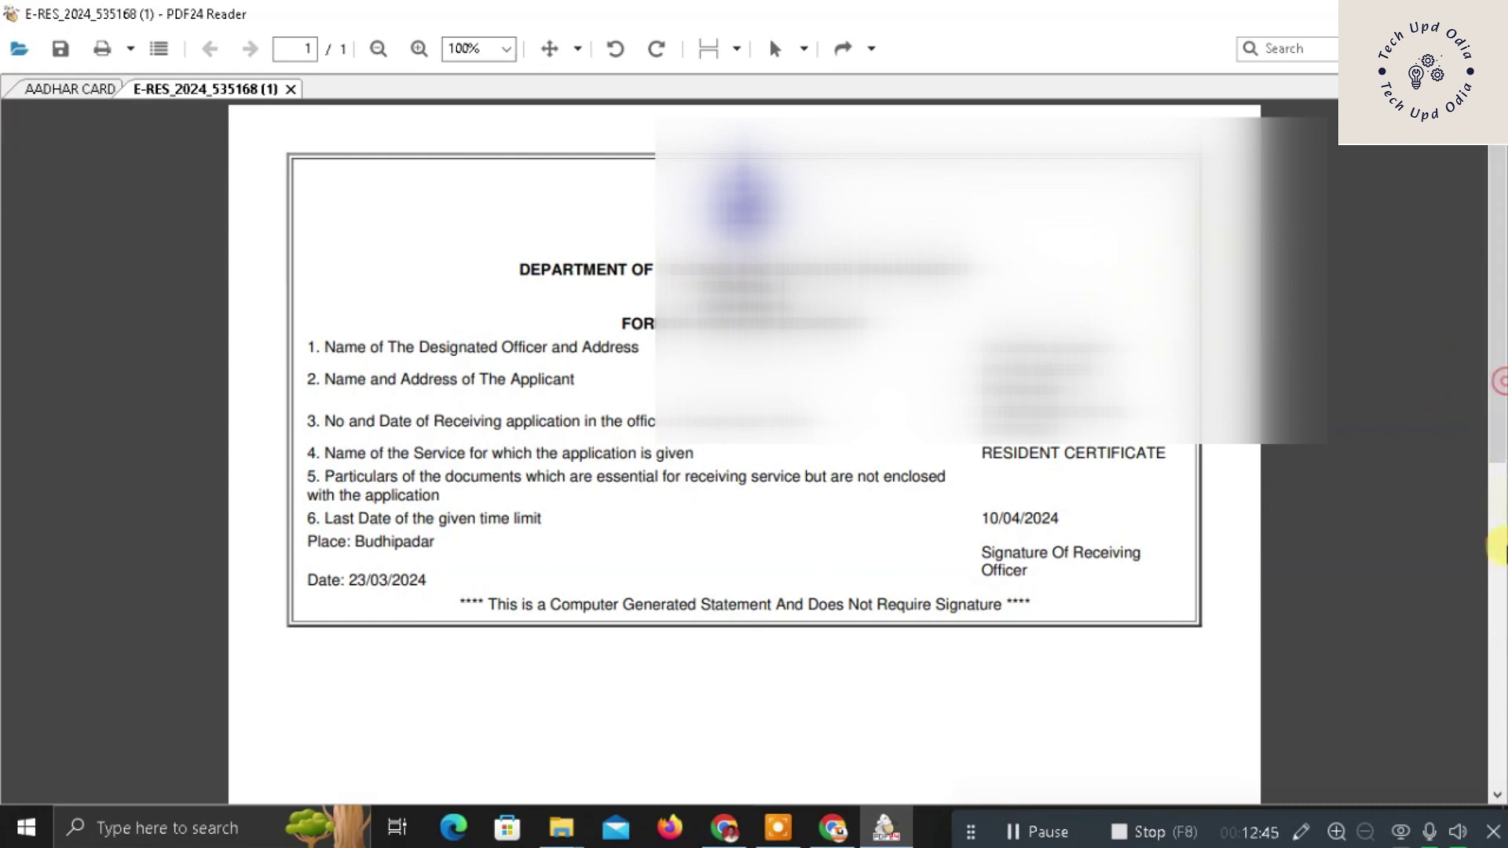
pyautogui.moveTo(1500, 318); pyautogui.dragTo(1496, 228)
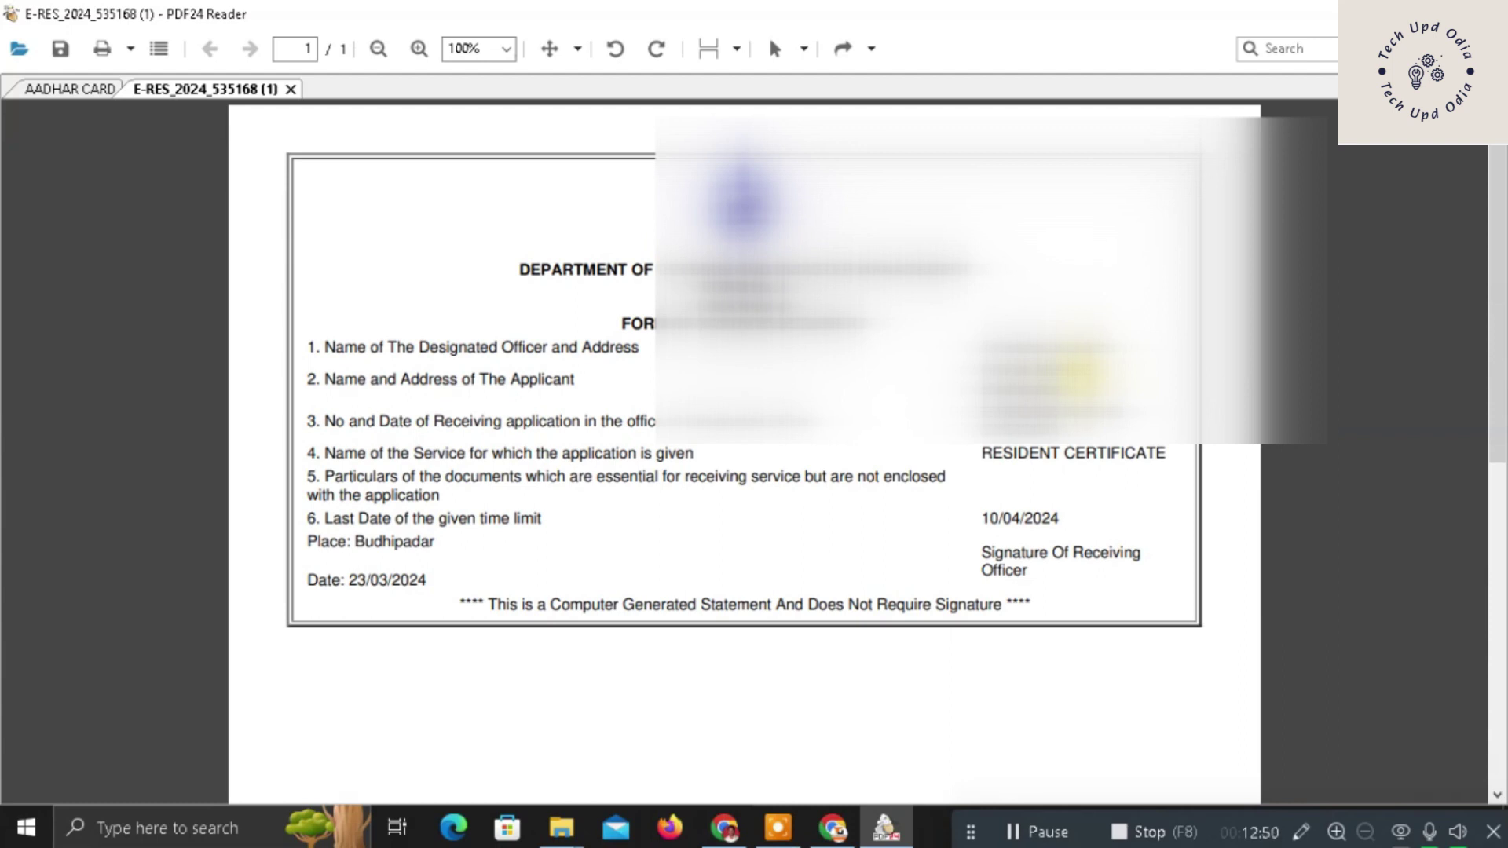